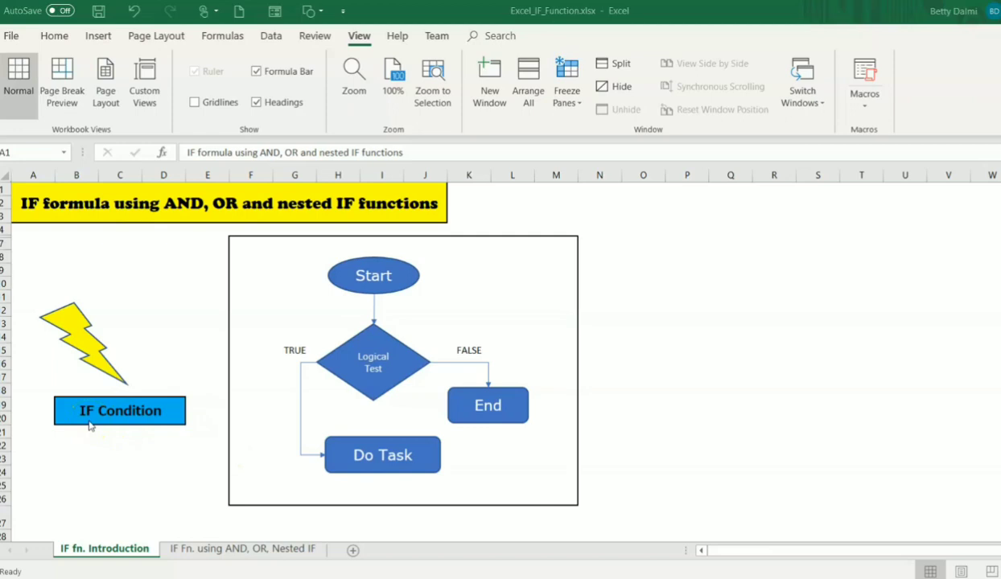
Step: Examine the nested IF condition flowchart and its two logical test shapes on the introduction sheet
left_click(201, 460)
key("Page_Down")
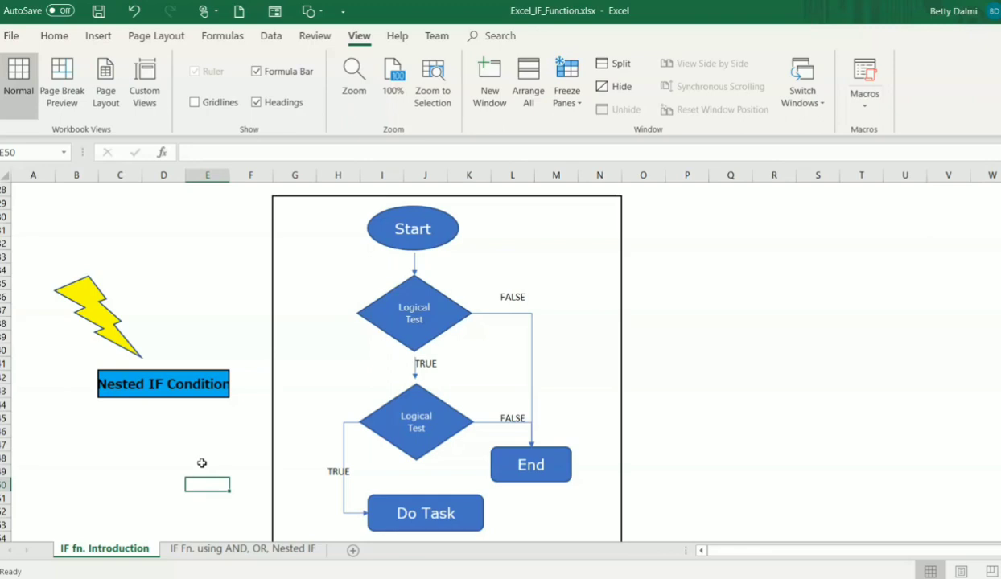
left_click(406, 290)
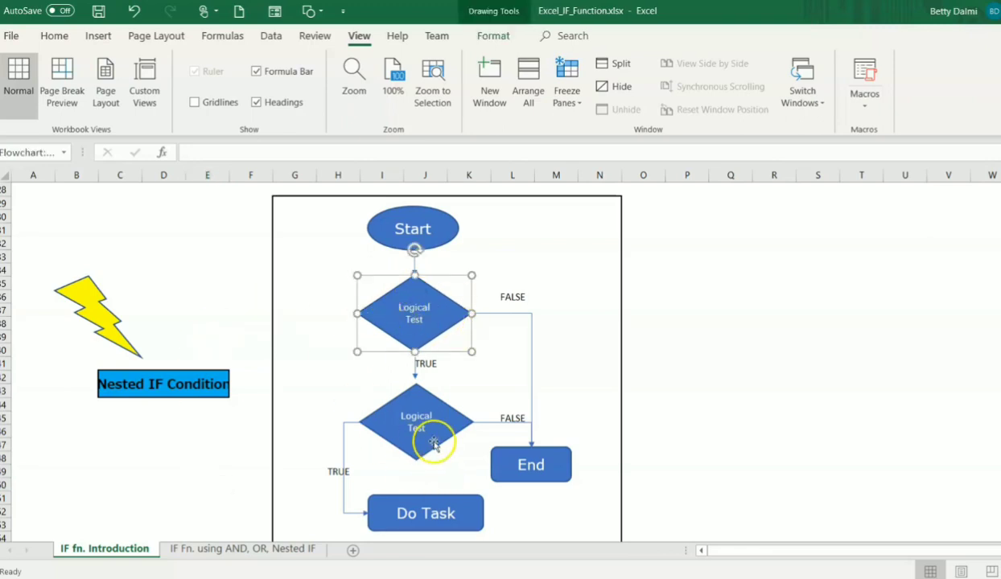
left_click(426, 410)
left_click(428, 406)
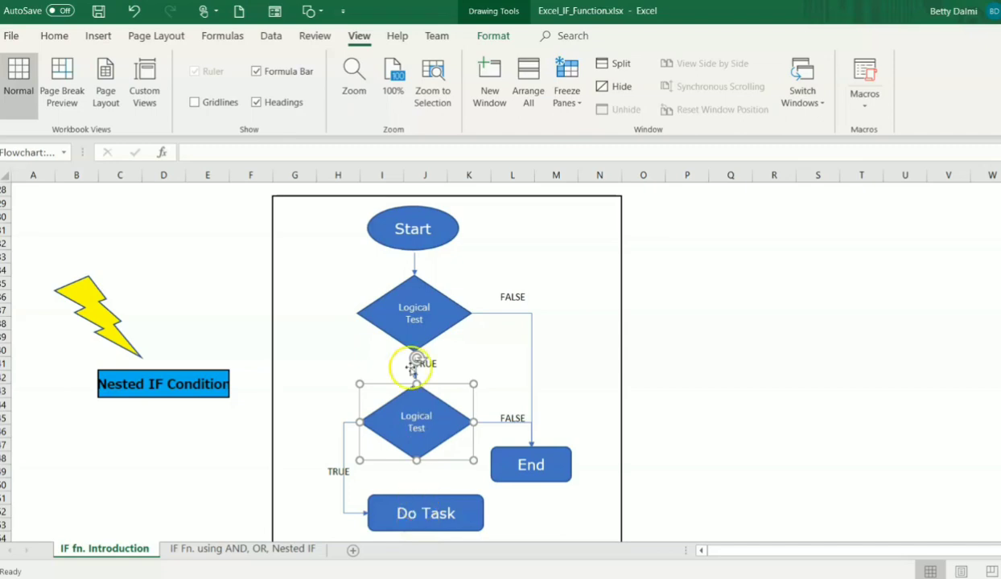
left_click(396, 306)
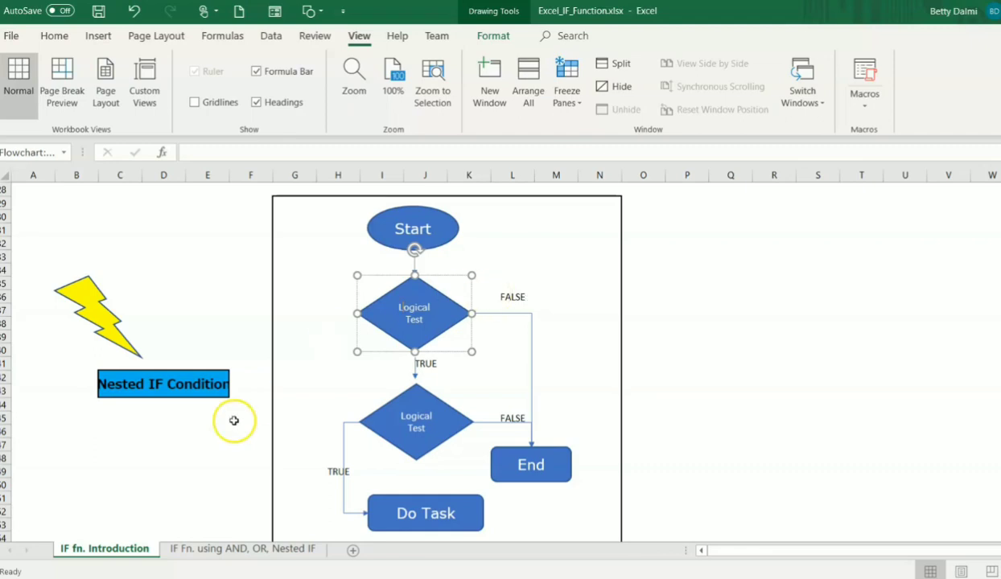
Step: On the "IF Fn. using AND, OR, Nested IF" sheet, begin an IF formula in I11 with a greater-than test on H11
left_click(238, 550)
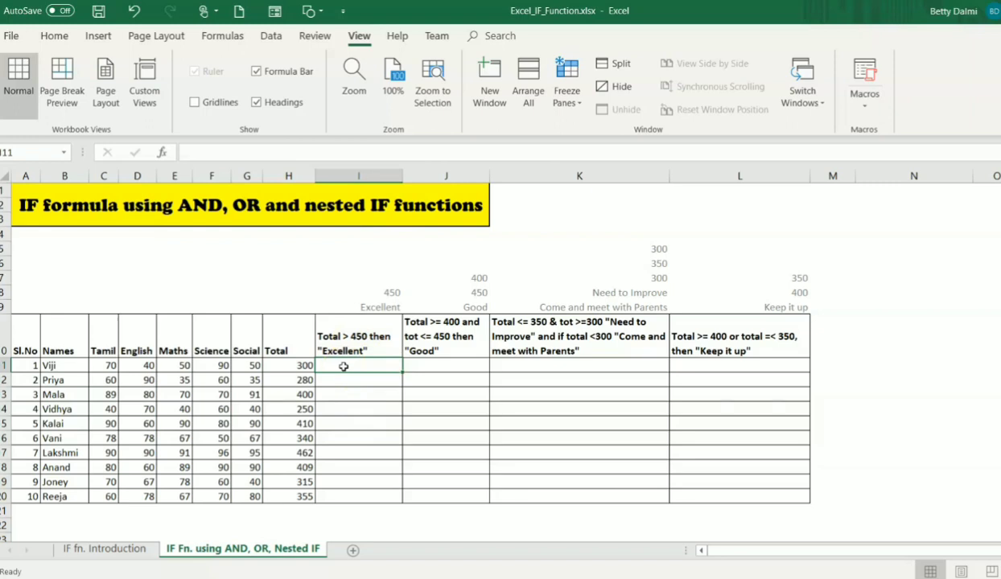
type("=IF(")
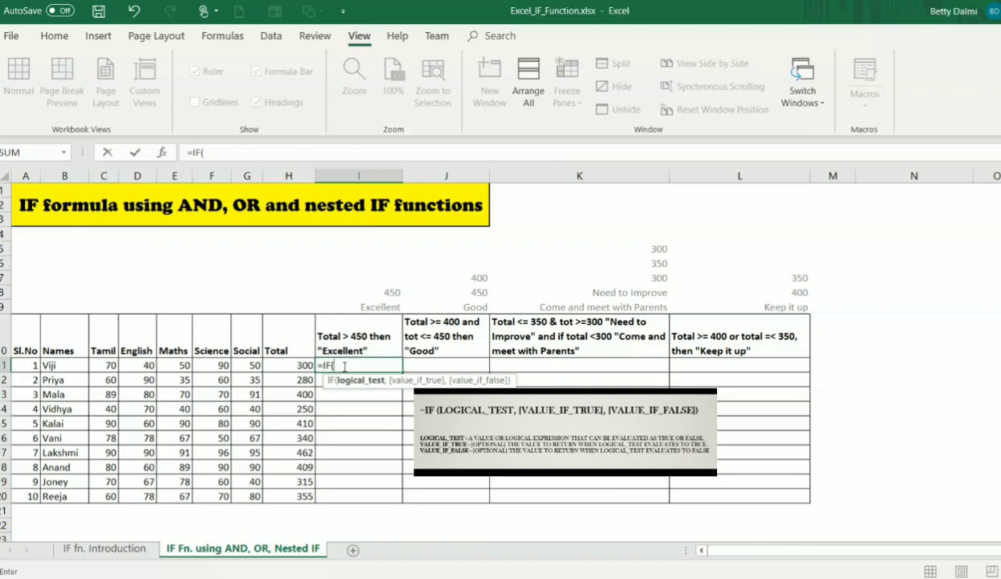
left_click(296, 364)
type(">45")
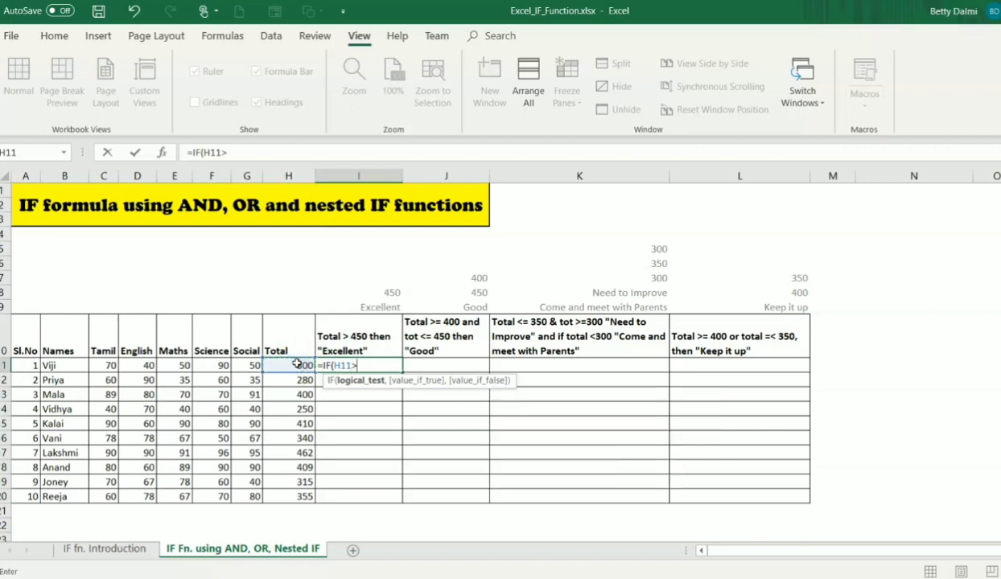
type("0")
key("BackSpace")
key("BackSpace")
key("BackSpace")
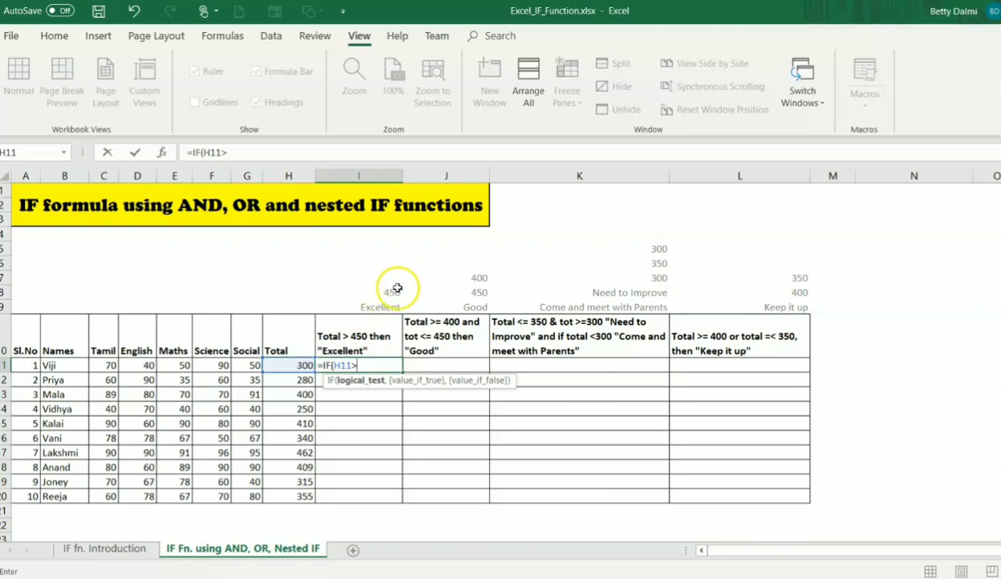
Step: Use the absolute reference $I$8 as the threshold to finish the formula's logical test
left_click(397, 289)
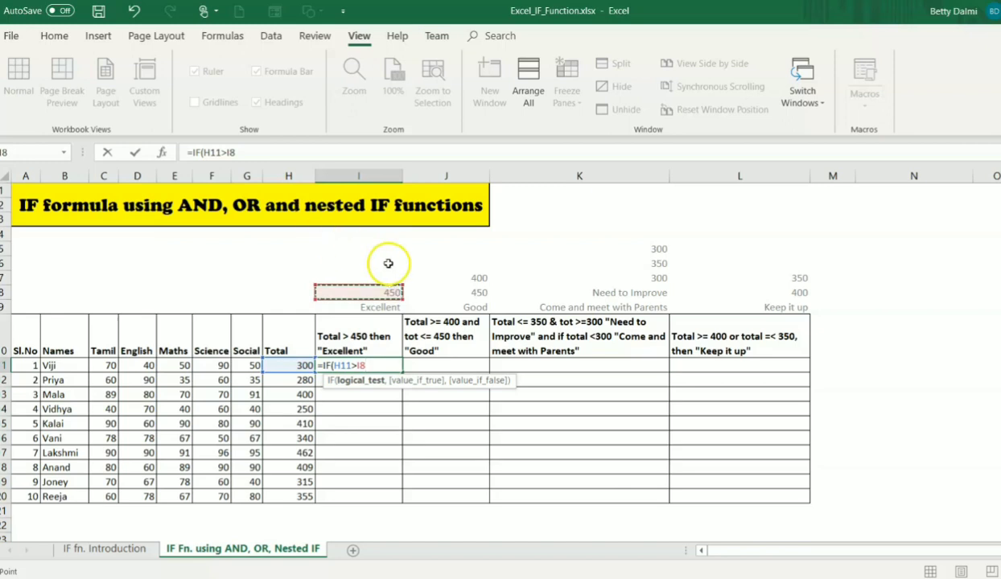
left_click(386, 288)
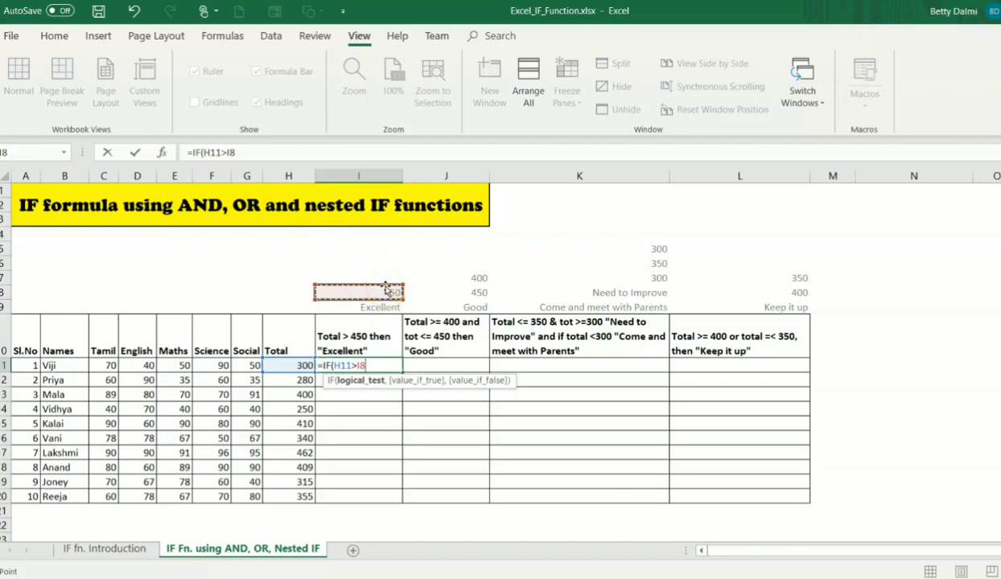
left_click(396, 289)
left_click(389, 367)
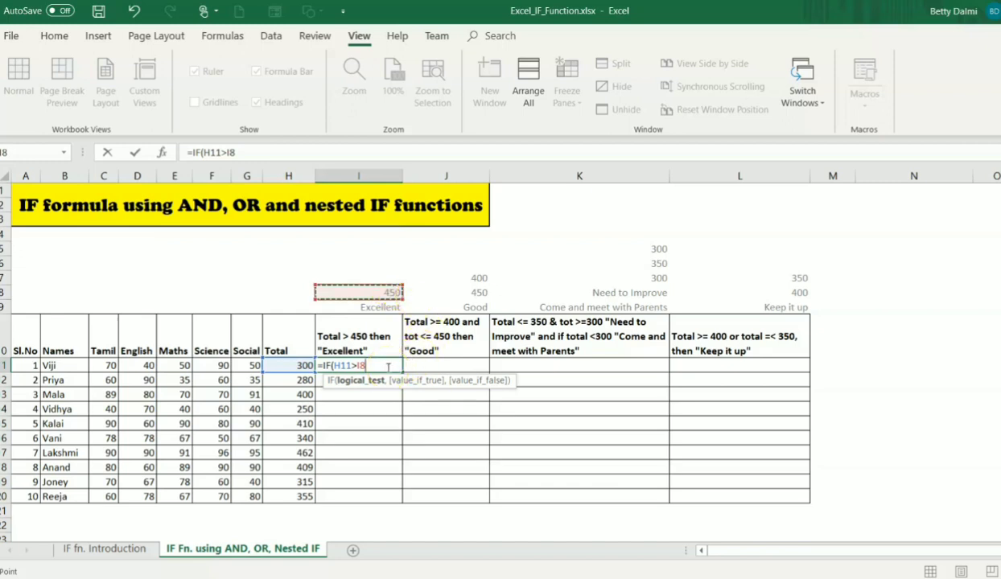
key("F4")
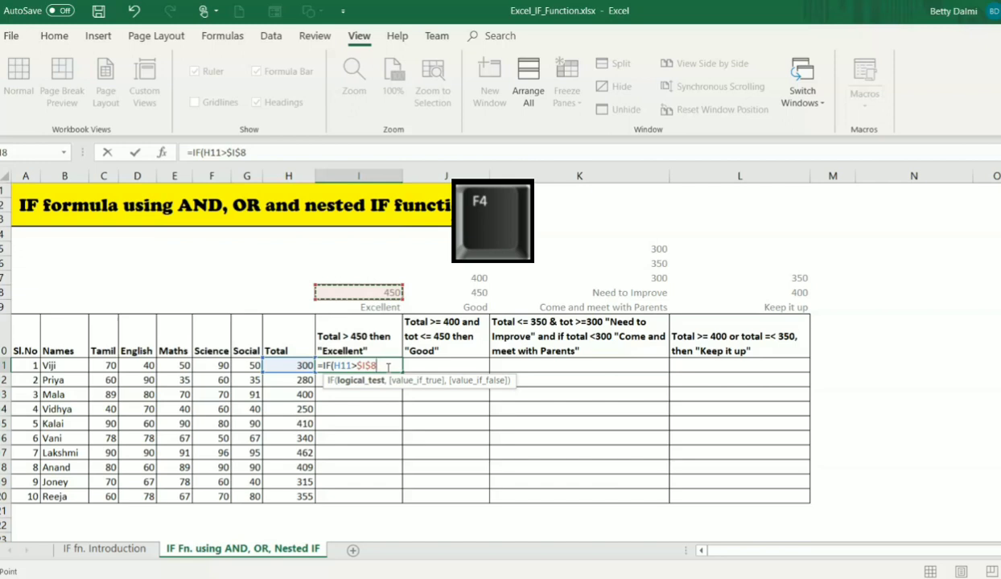
type(",")
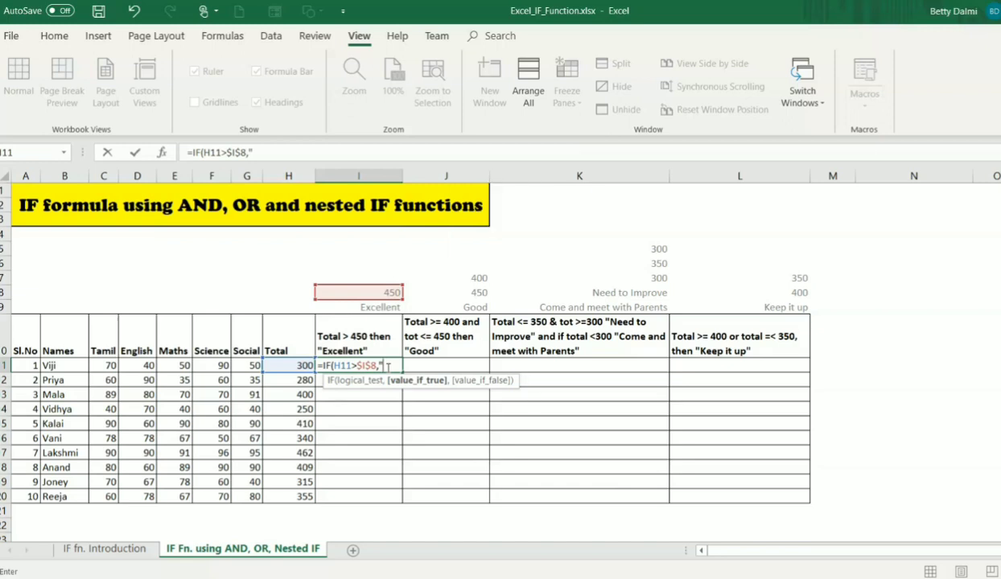
type("Exce")
key("BackSpace")
key("BackSpace")
key("BackSpace")
key("BackSpace")
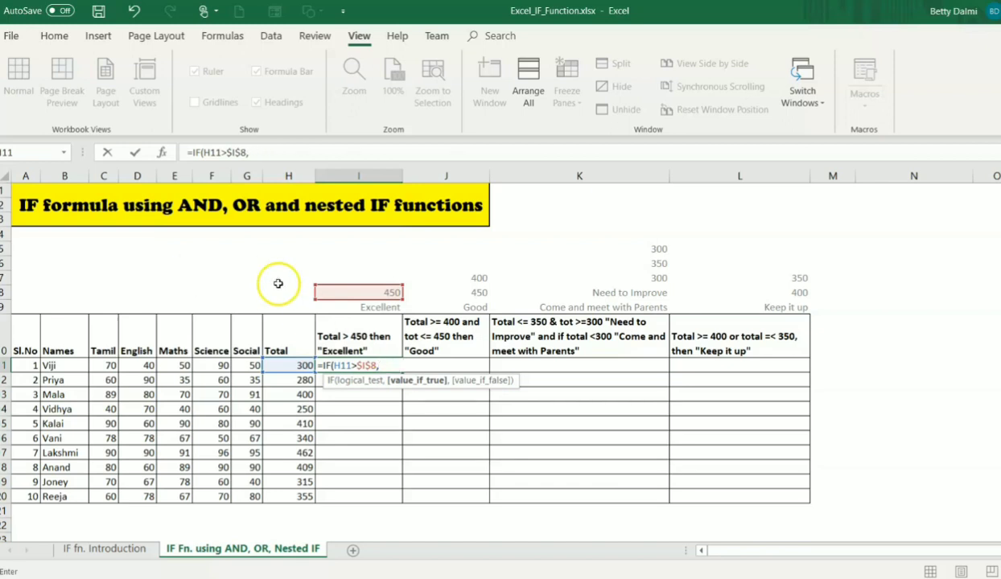
Step: Complete the I11 formula with $I$9 as the value if true and an empty string "" as the value if false
left_click(363, 307)
key("F4")
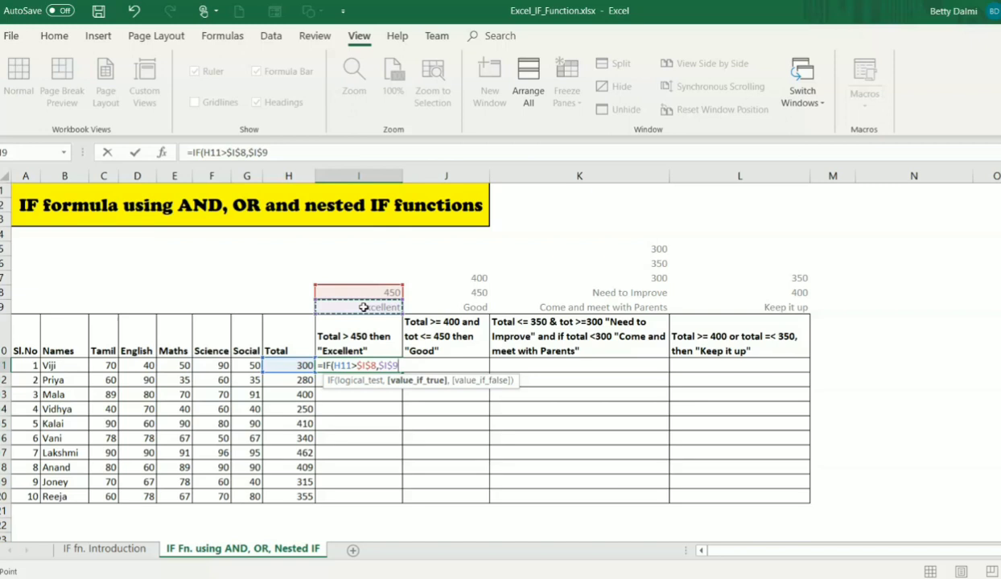
type(",")
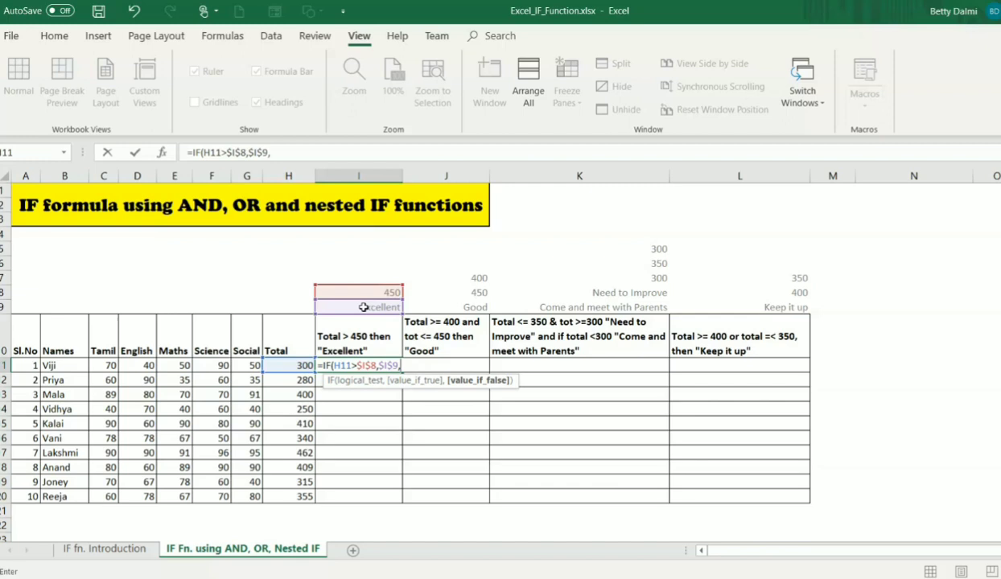
type("\"\")")
key("Return")
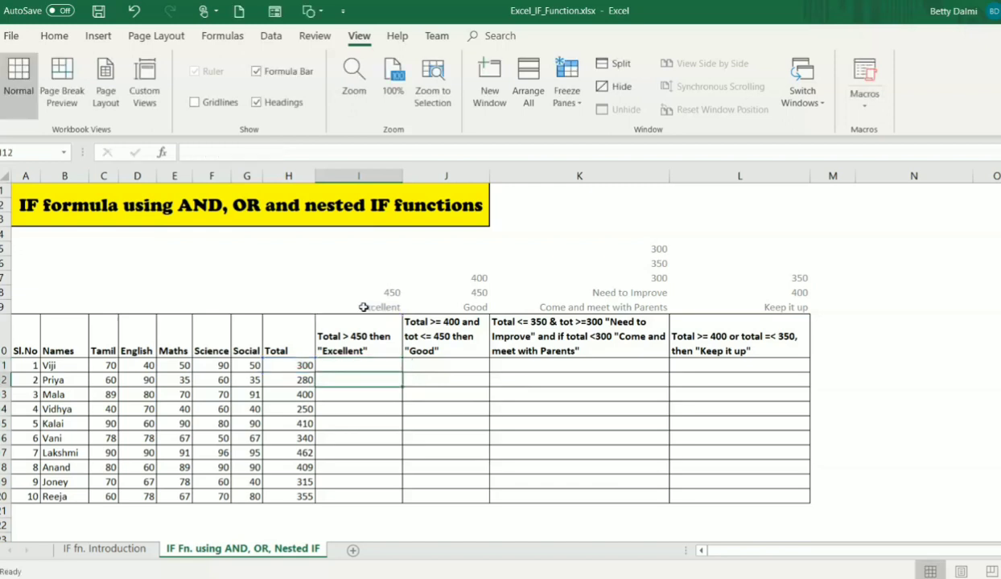
Step: Fill the I11 formula down through I20 and check the row 17 result against its total
left_click(359, 363)
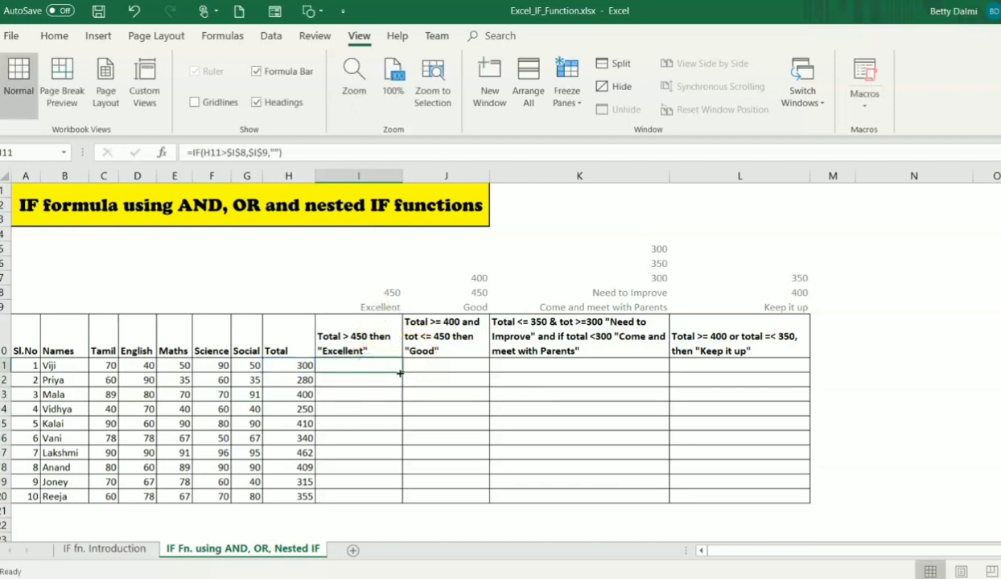
left_click_drag(400, 373, 407, 497)
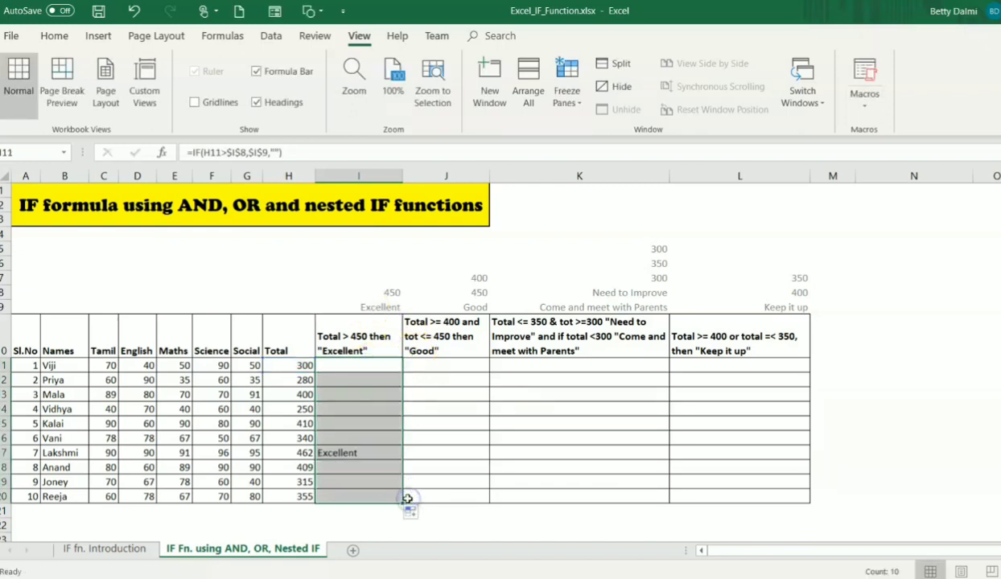
left_click(447, 471)
left_click(364, 455)
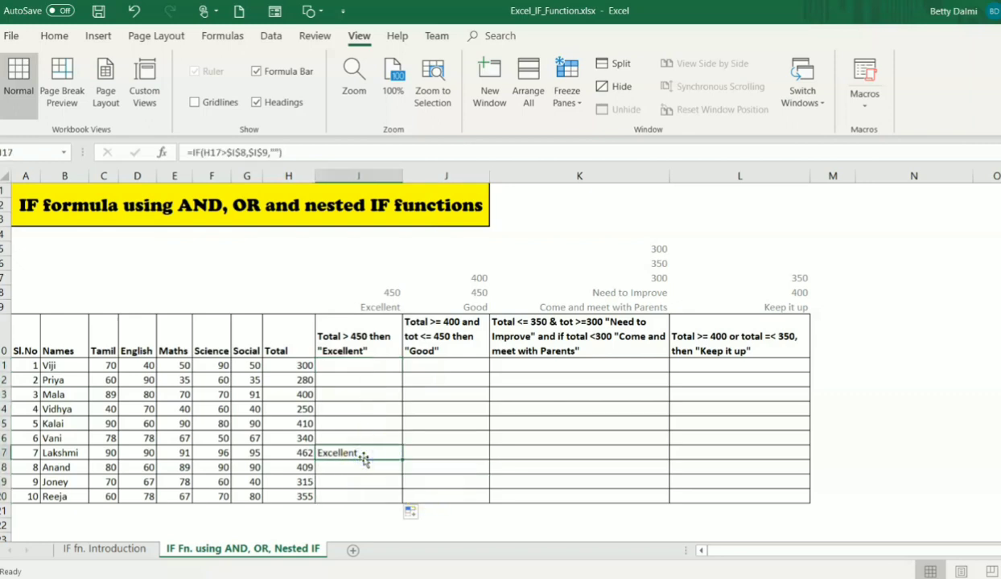
key("Left")
key("Left")
key("Right")
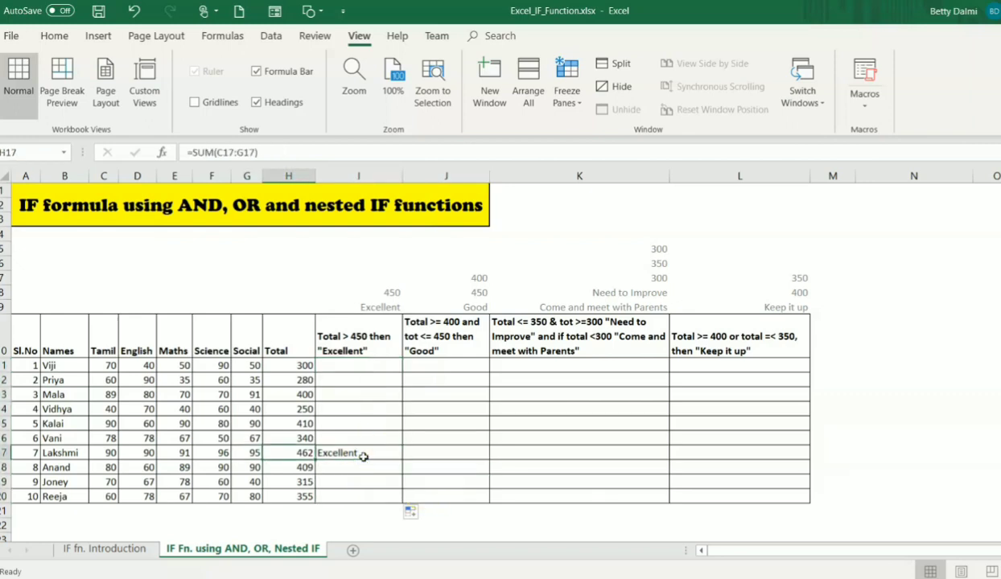
key("Right")
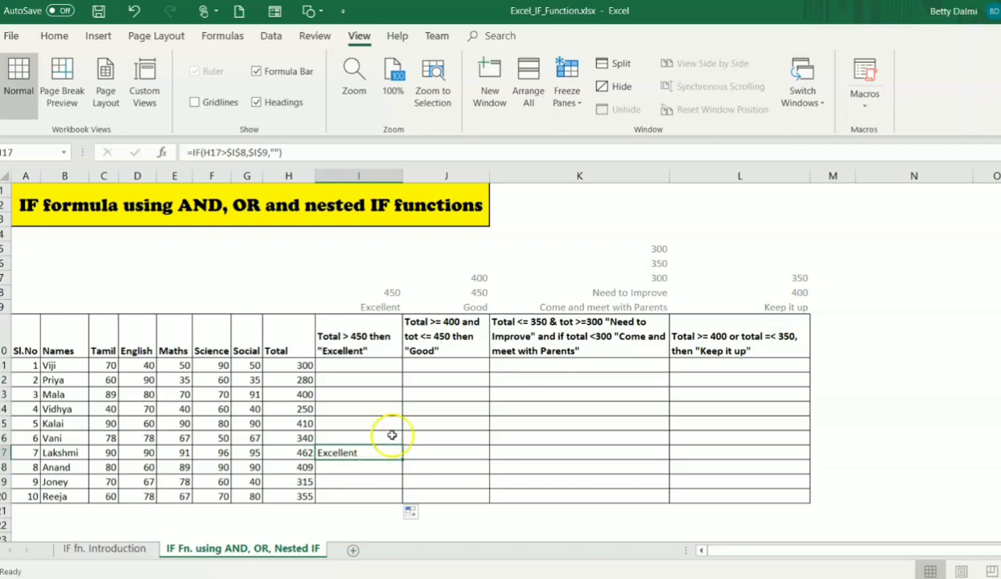
Step: Begin an IF formula in J11 with a nested AND whose first condition is H11>=$J$7
left_click(450, 366)
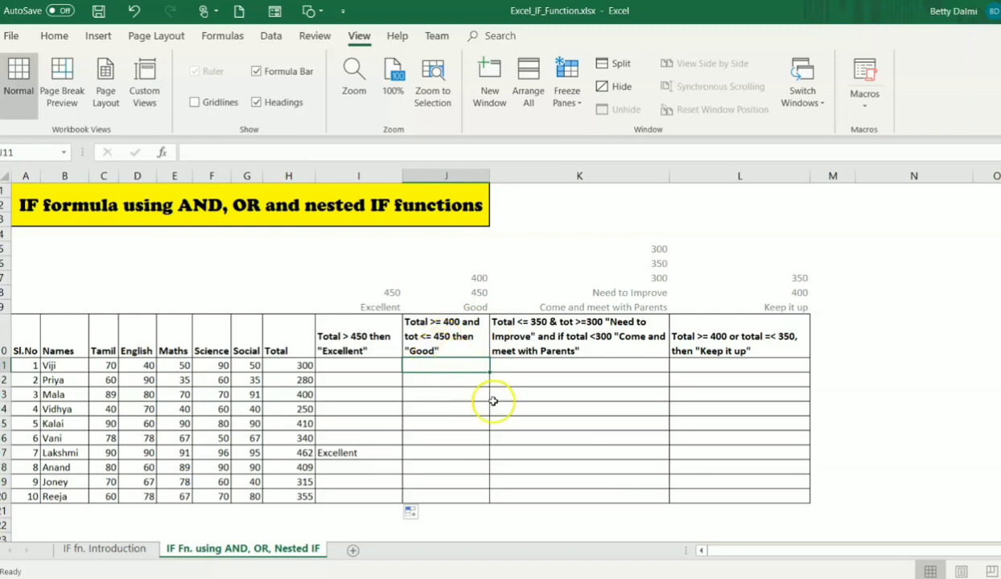
type("=")
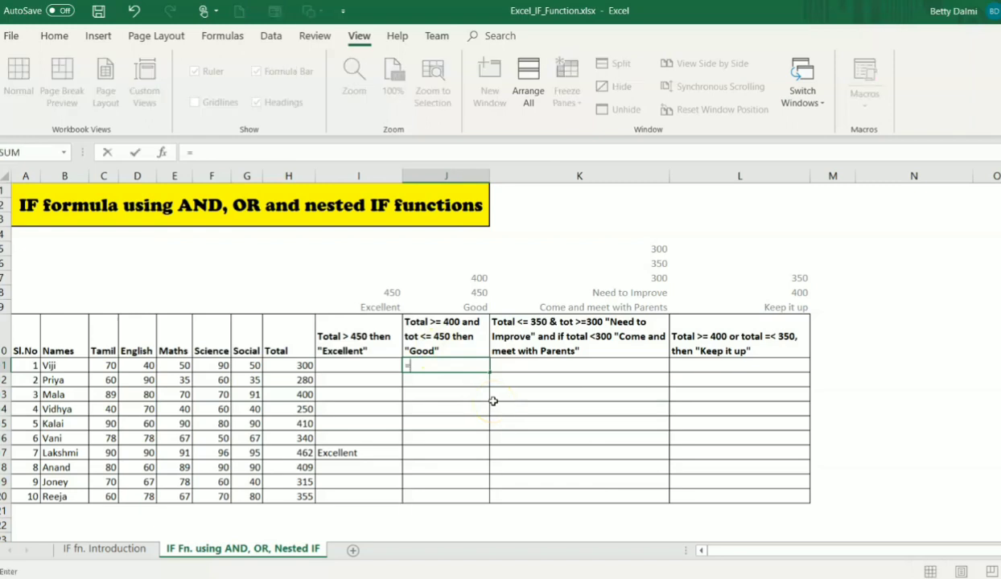
type("IF(")
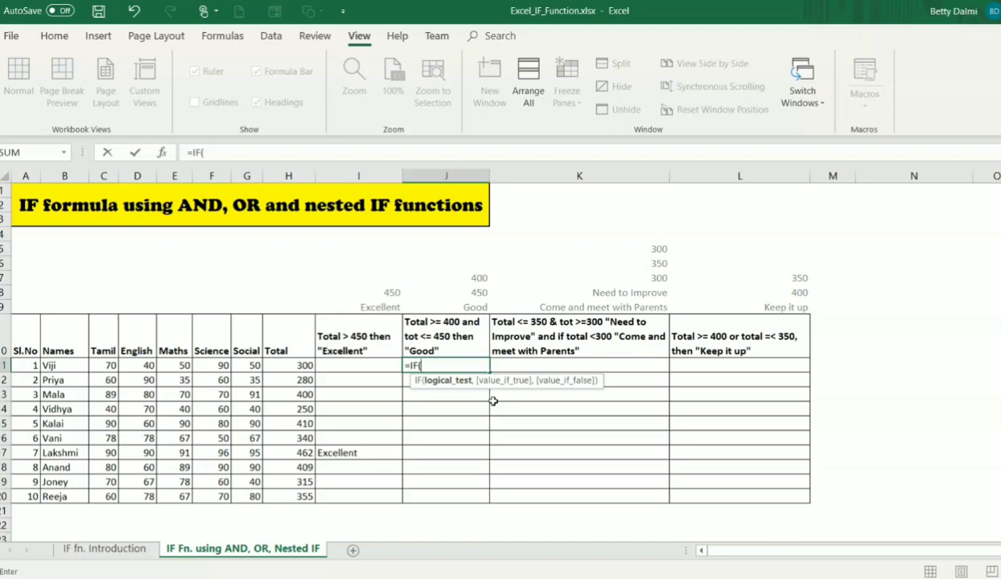
type("AND(")
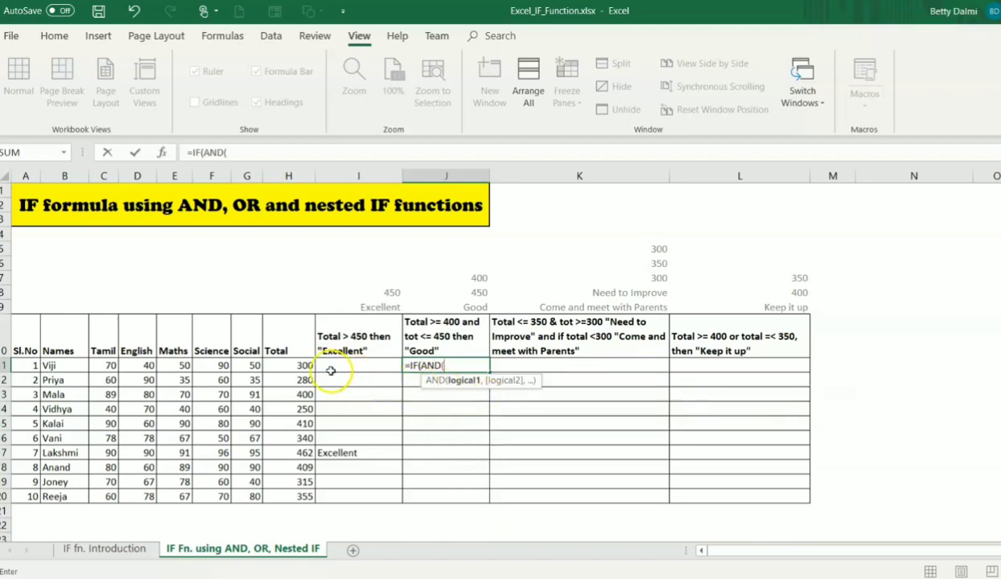
left_click(298, 366)
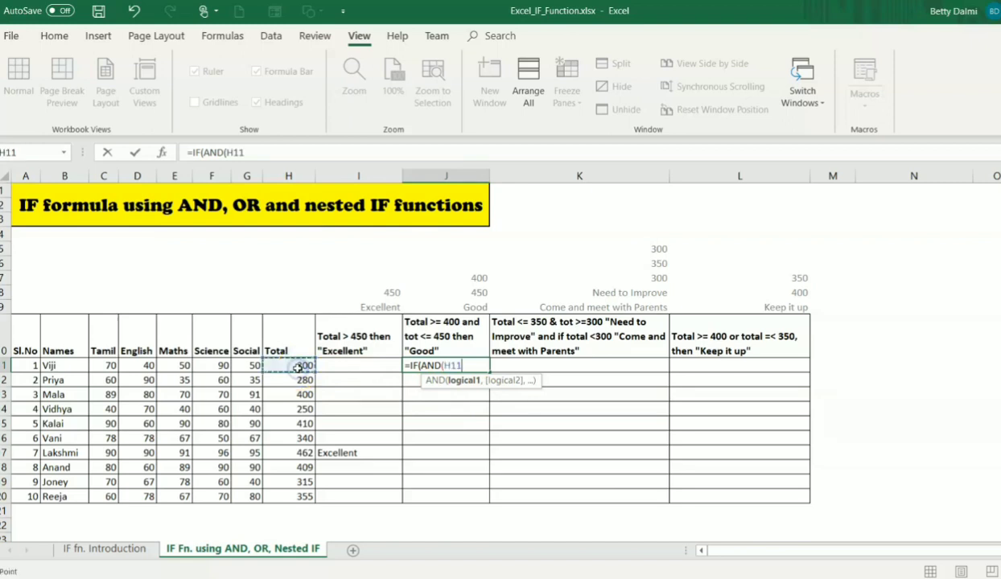
type(">=")
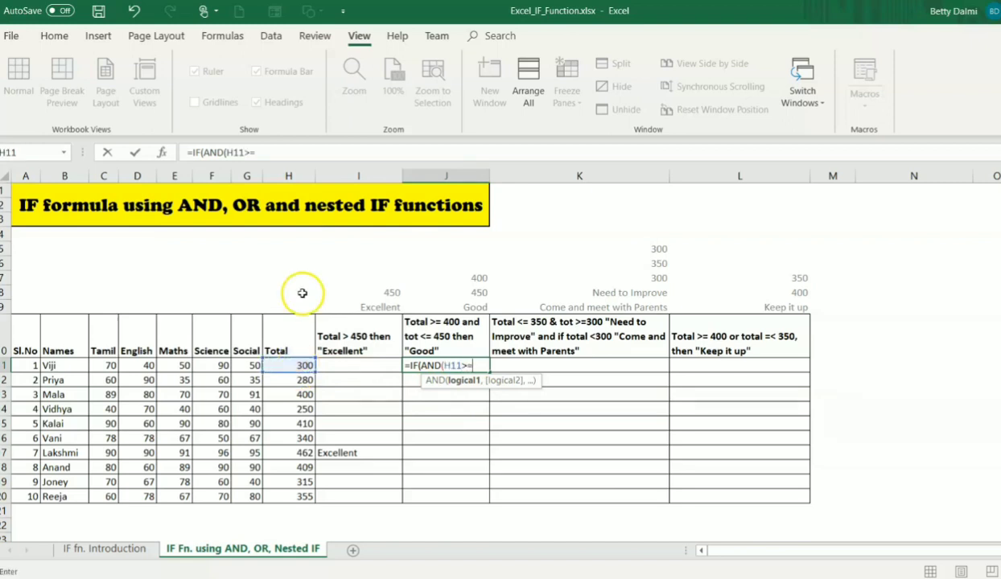
left_click(451, 279)
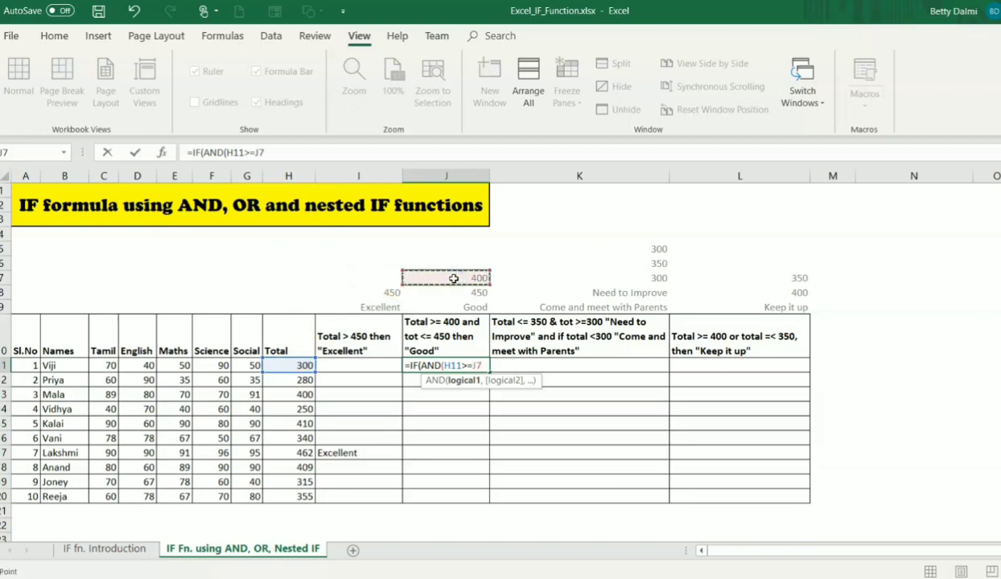
key("F4")
type(",")
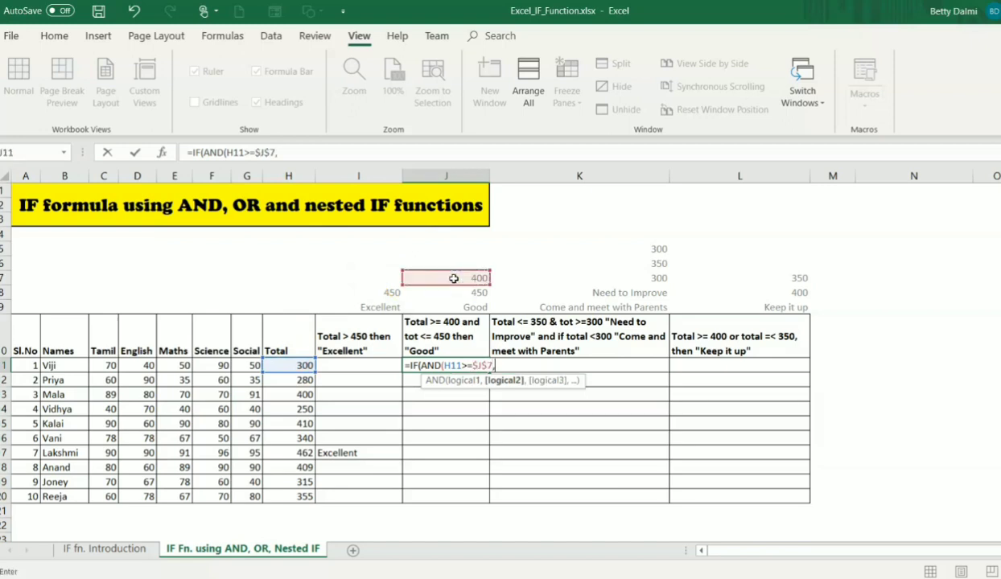
Step: Add H11<=$J$8 as the second AND condition in the J11 formula and close the AND function
left_click(296, 365)
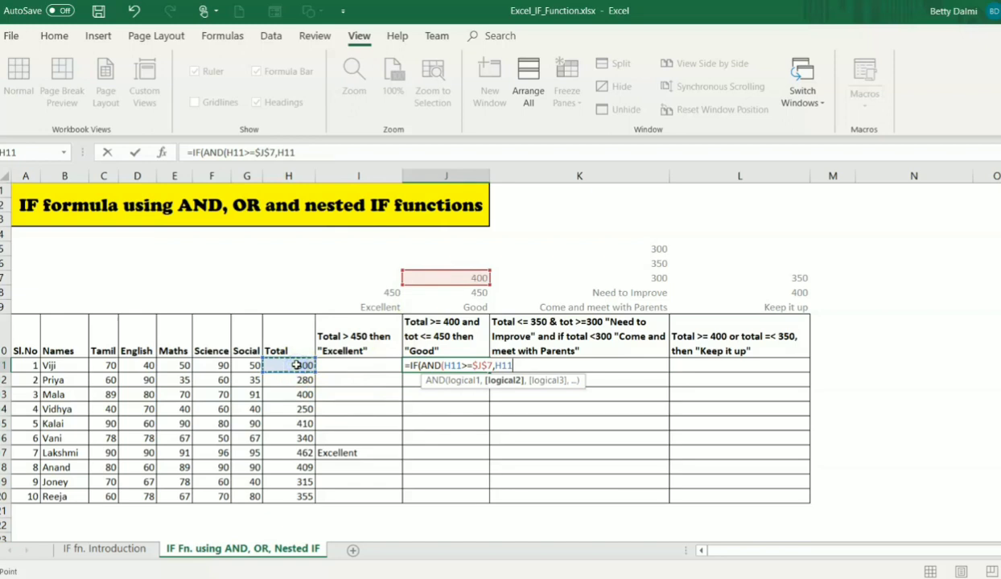
type("<=")
left_click(435, 293)
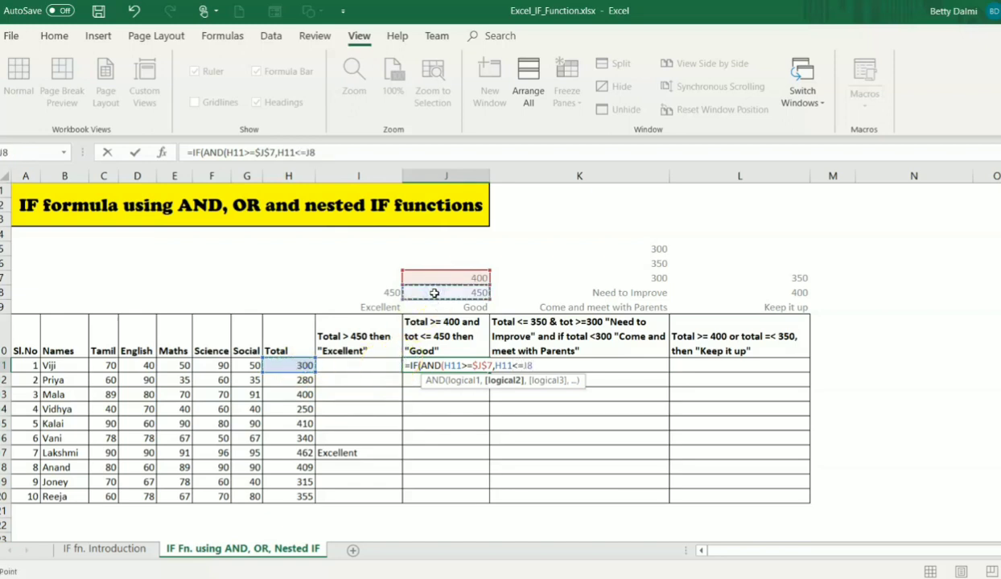
key("F4")
type(")")
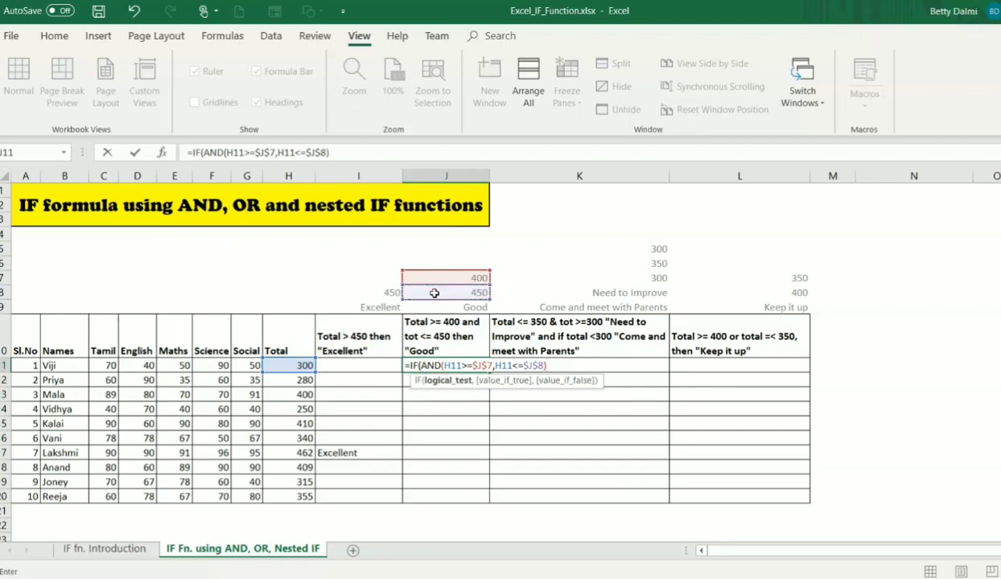
Step: Complete the J11 formula with $J$9 as the value if true and "" as the value if false, and fill it down through J20
type(",")
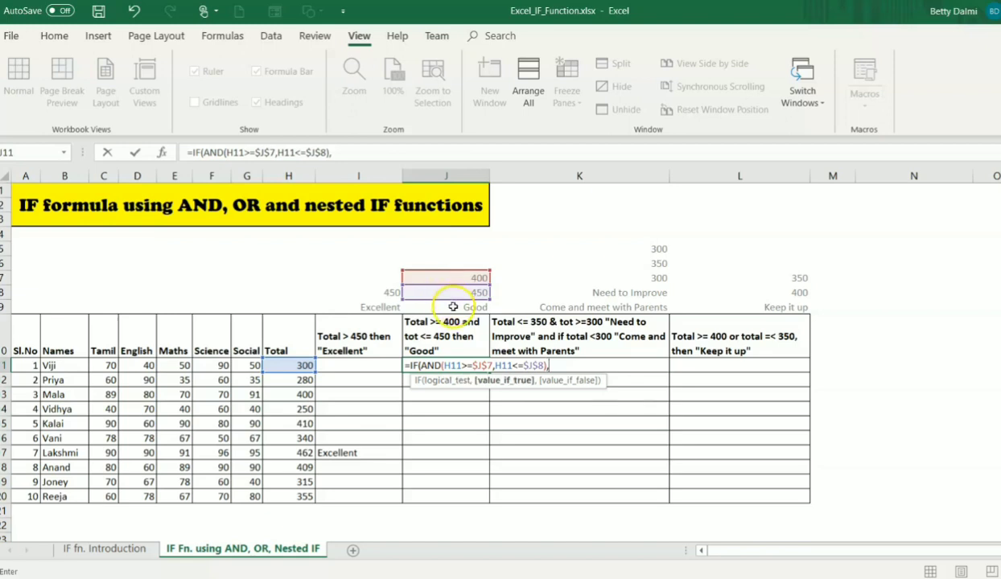
left_click(453, 306)
key("F4")
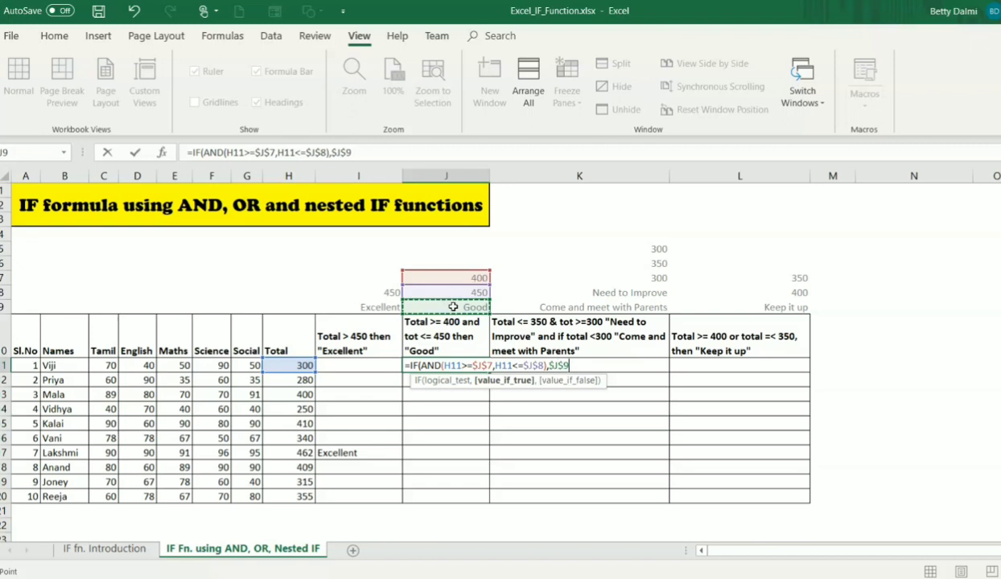
type(",\"\"")
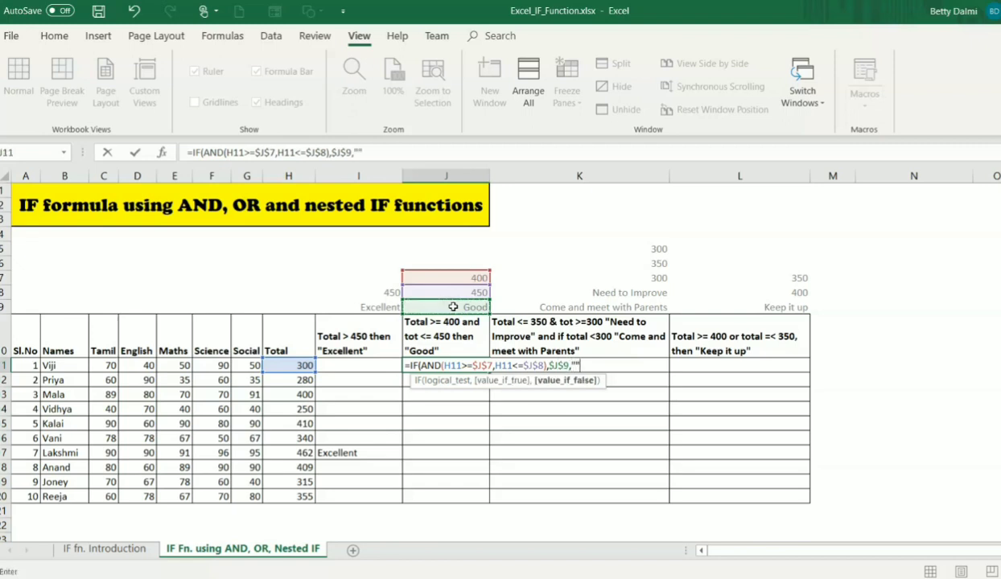
type(")")
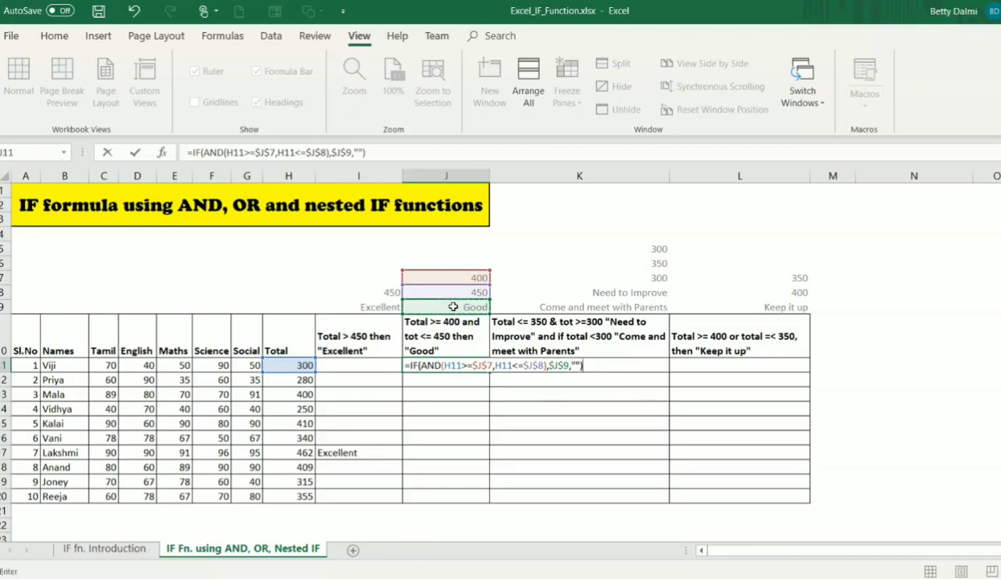
key("Return")
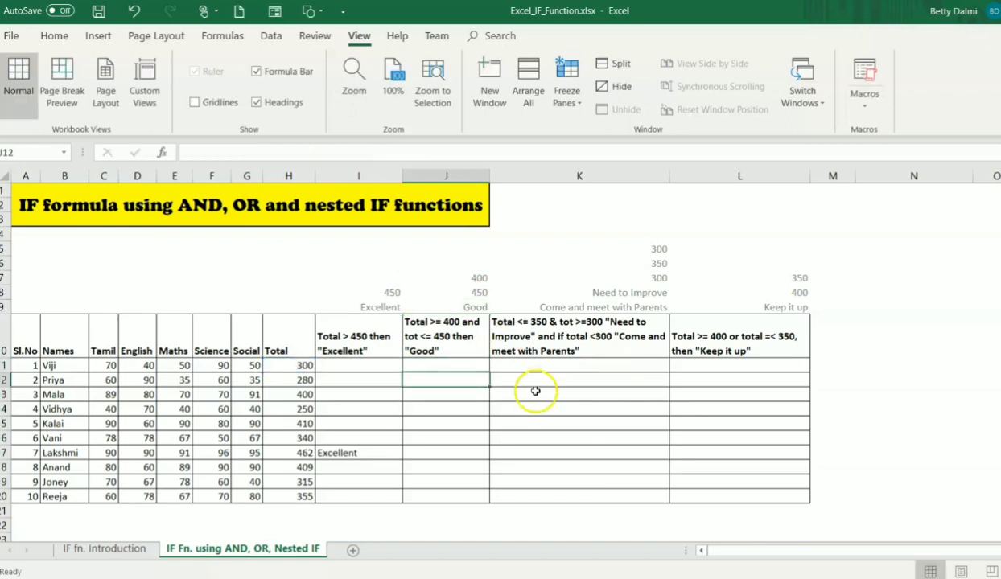
left_click(445, 364)
left_click_drag(487, 370, 497, 502)
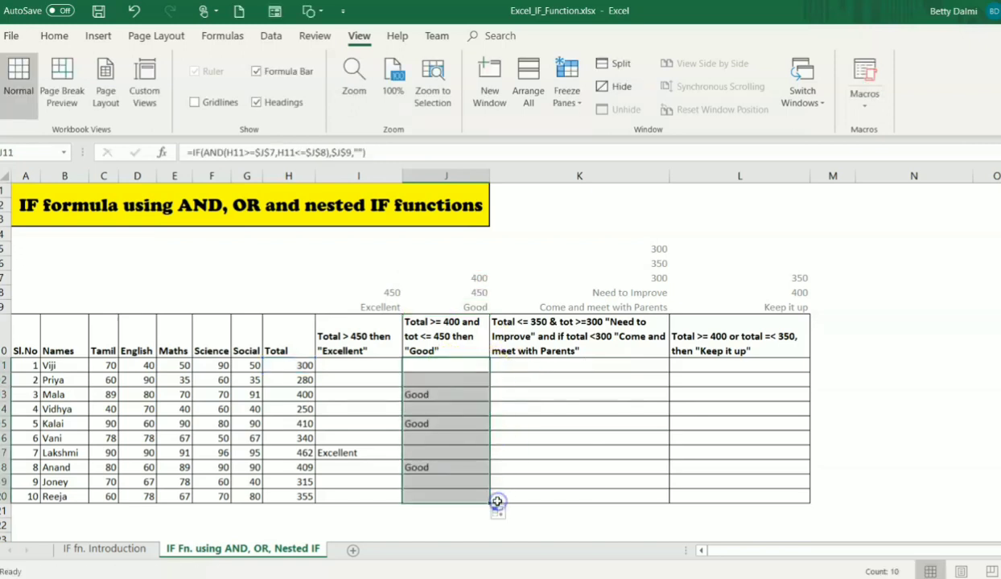
Step: Check the "Good" results in rows 13, 15 and 18 of column J against their totals in column H
left_click(428, 395)
key("Left")
key("Left")
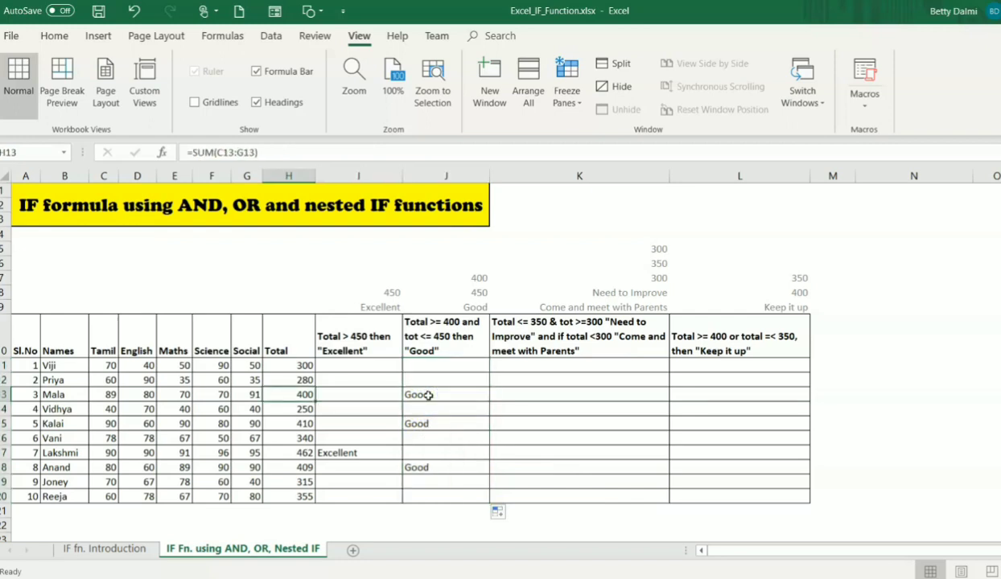
key("Down")
key("Down")
key("Down")
key("Down")
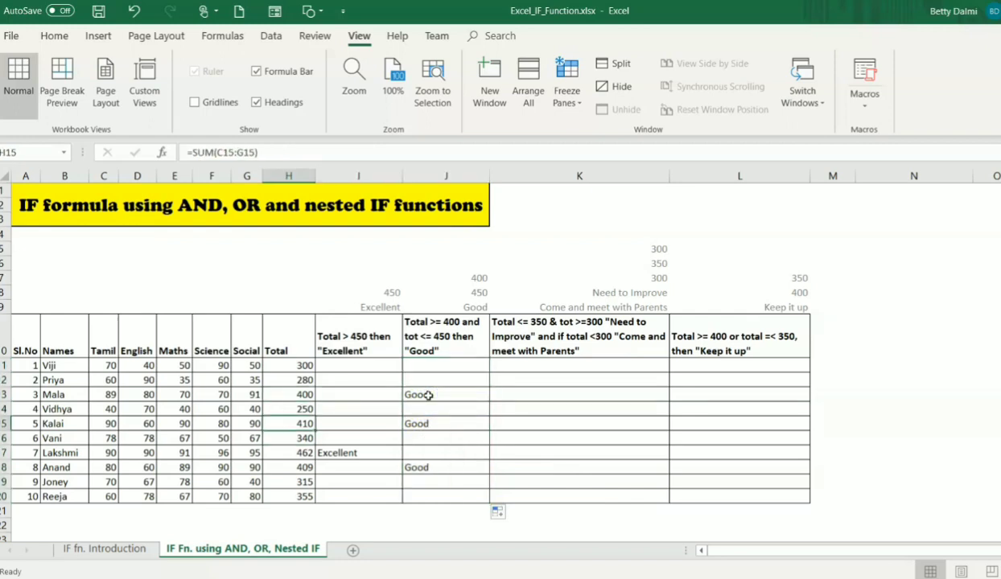
key("Down")
key("Right")
key("Right")
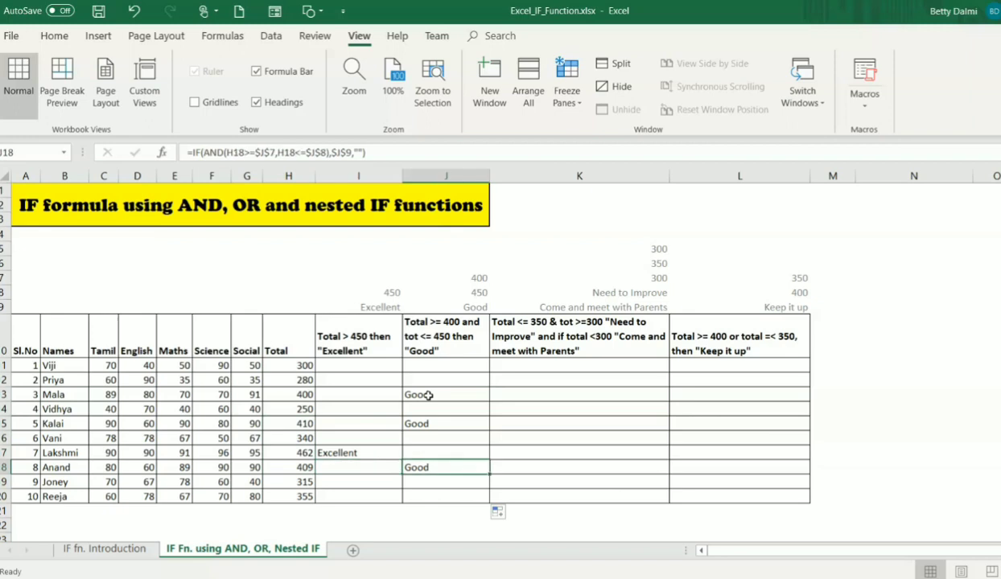
Step: Begin an IF formula in K11 with a nested AND whose first condition is H11<=350
left_click(527, 338)
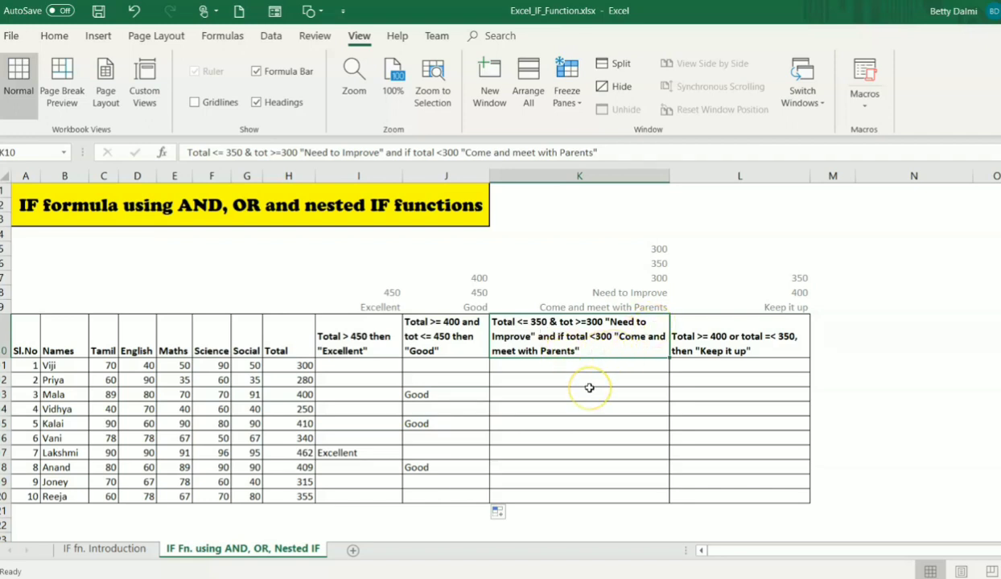
left_click(551, 368)
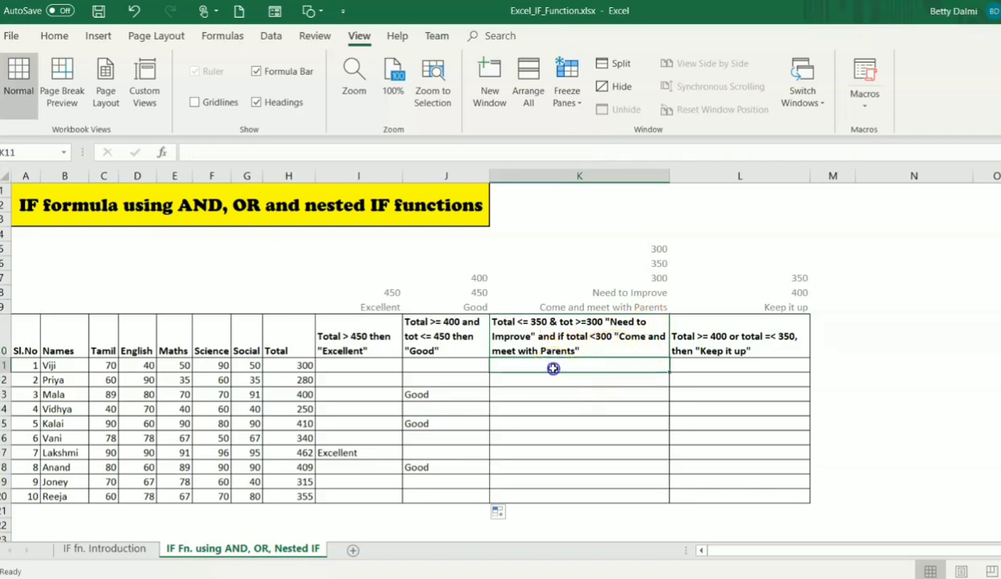
type("=IF(")
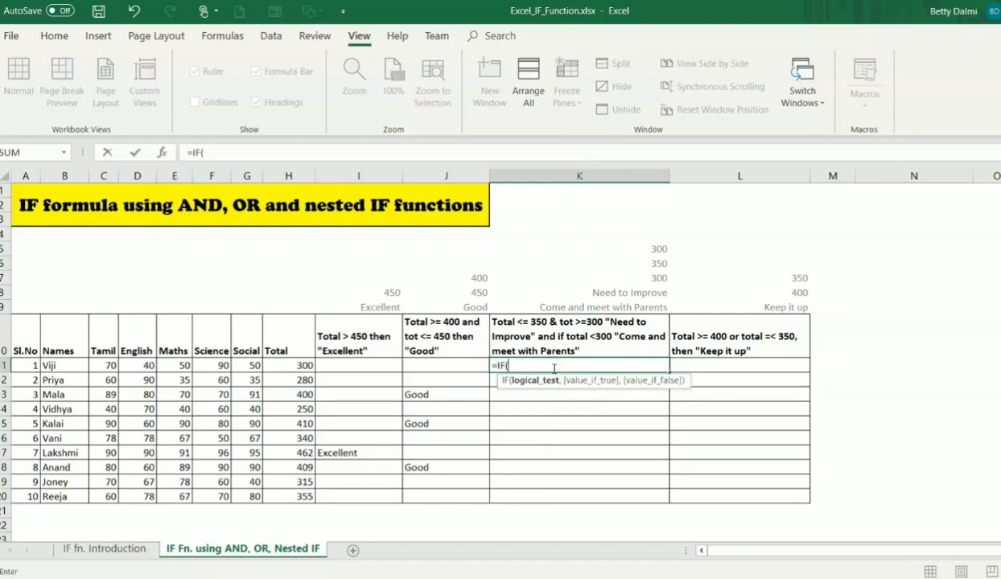
type("A")
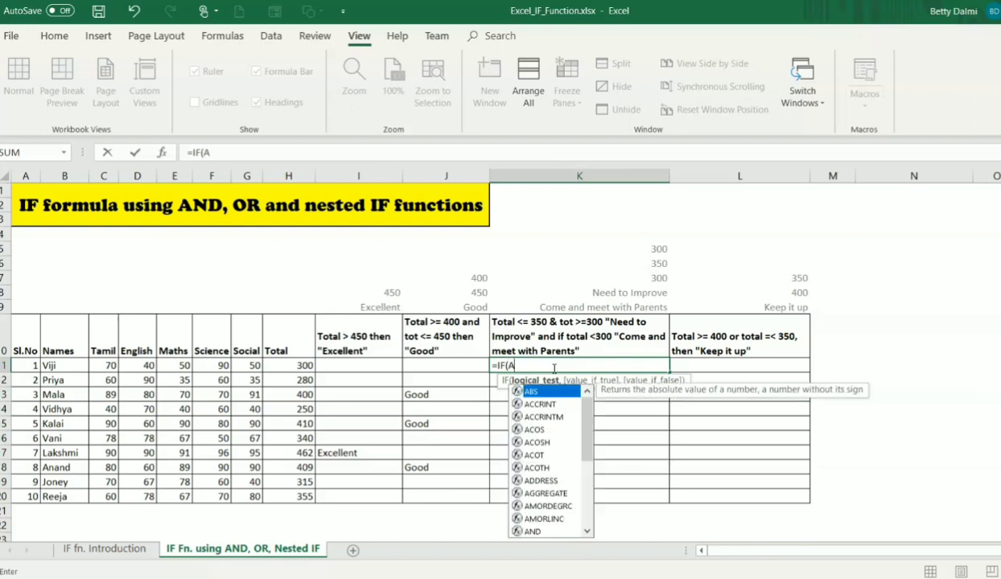
type("ND(")
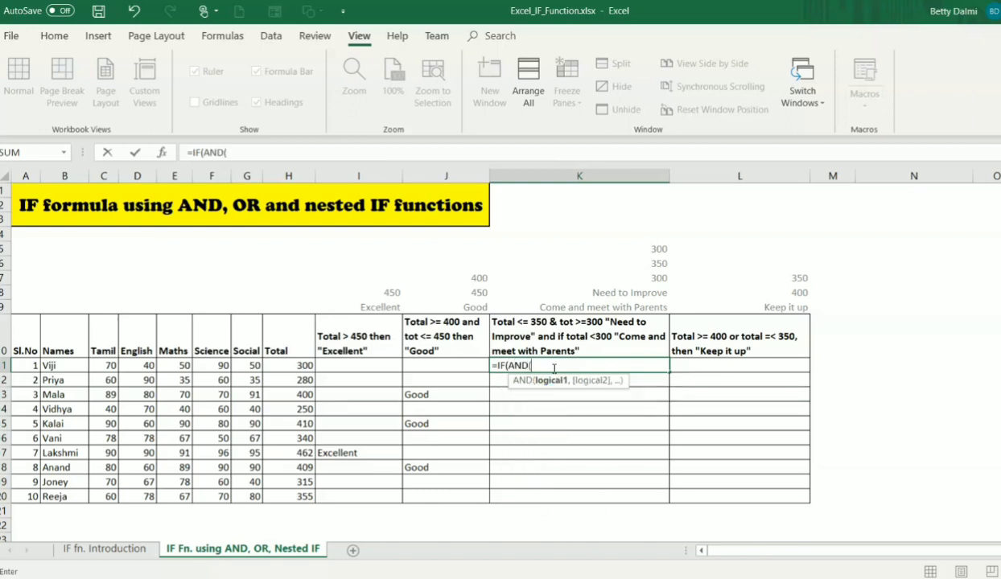
left_click(299, 365)
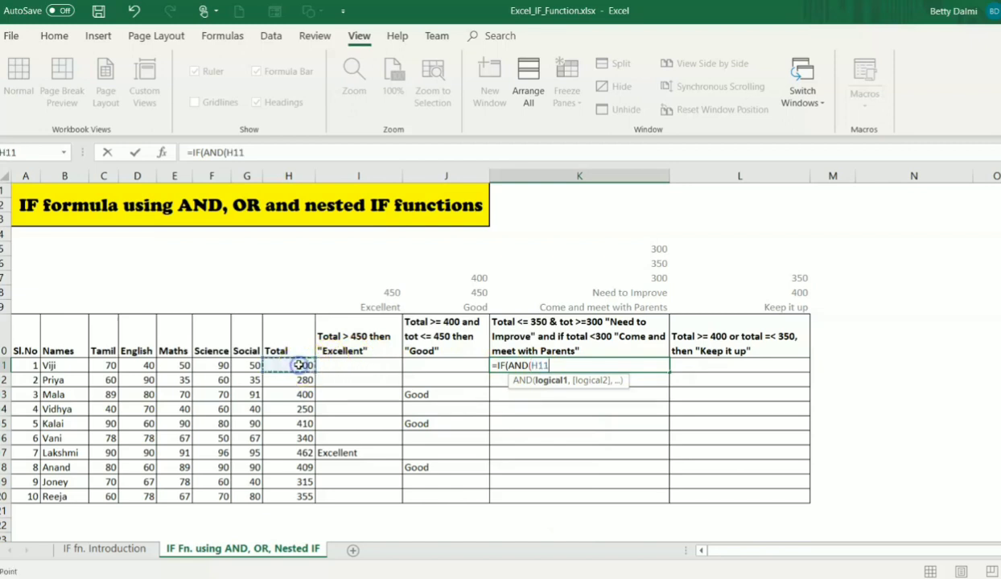
type("<=350")
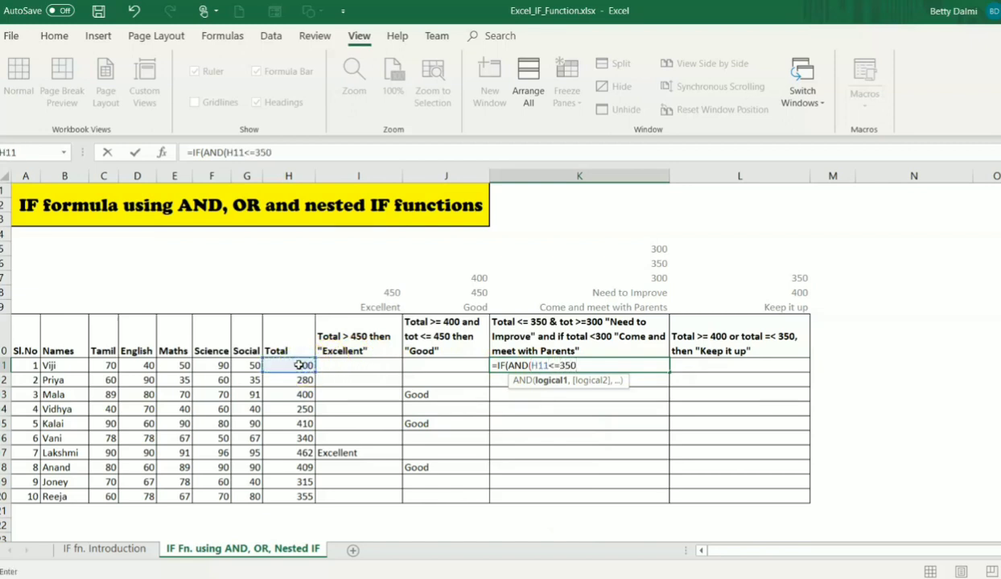
Step: Add H11>=300 as the second AND condition in the K11 formula and close the AND function
type(",")
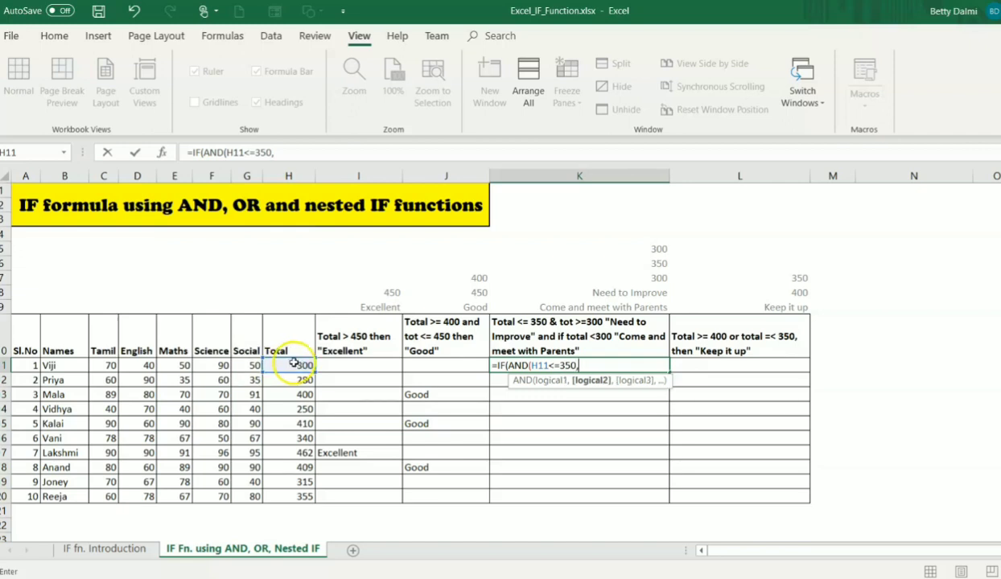
left_click(294, 363)
type(">")
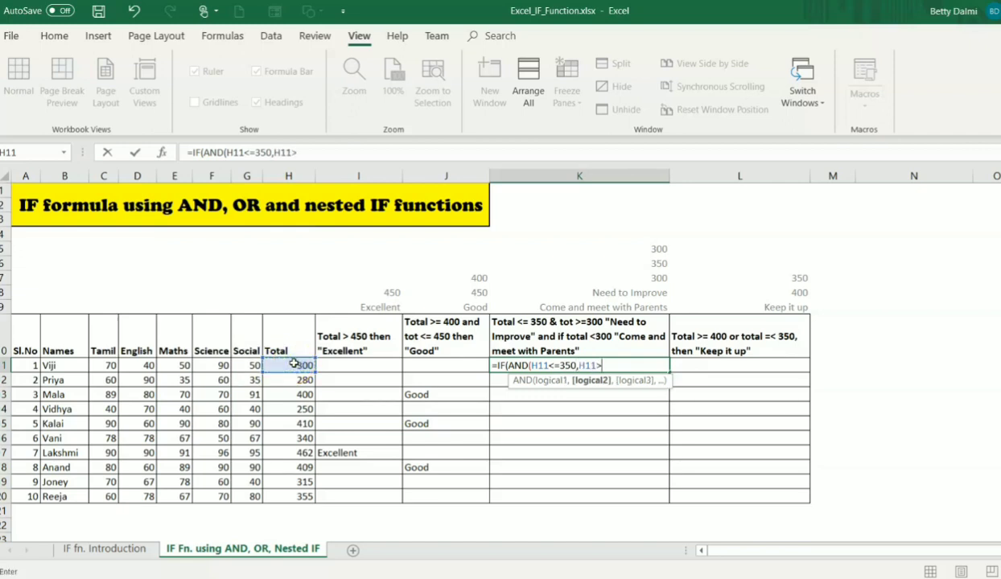
type("=300)")
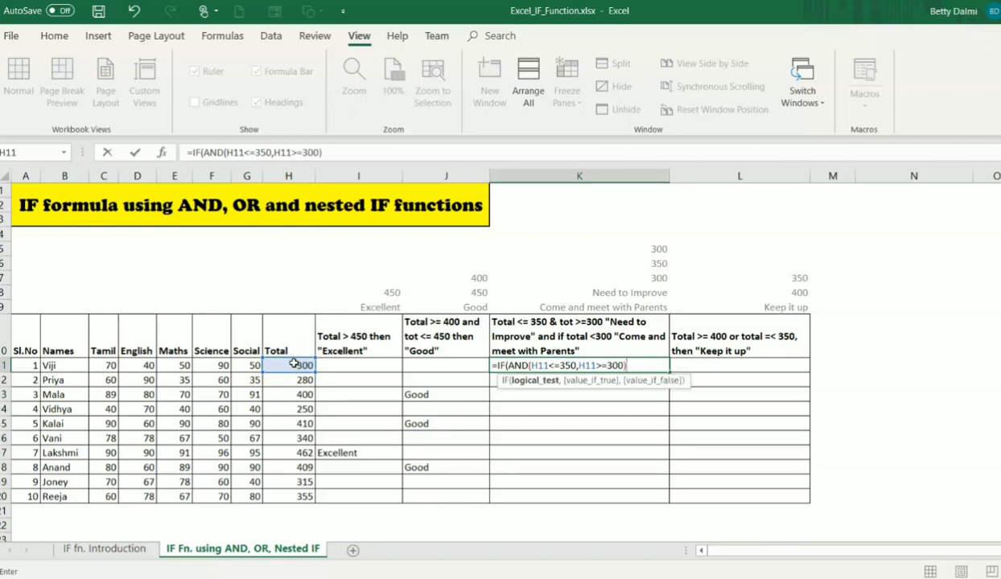
Step: Set the value if true in the K11 formula to the absolute reference $K$8
type(",")
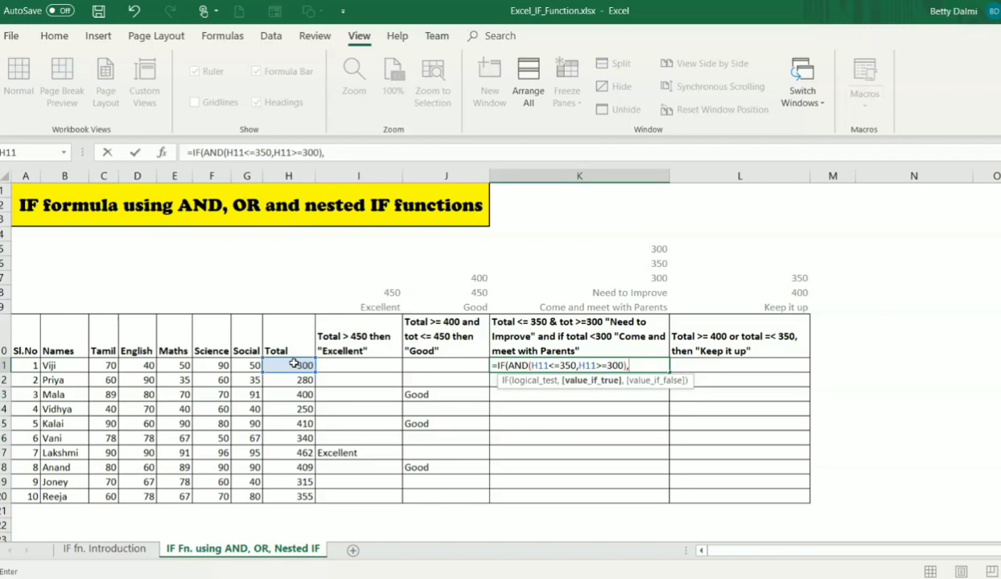
left_click(606, 292)
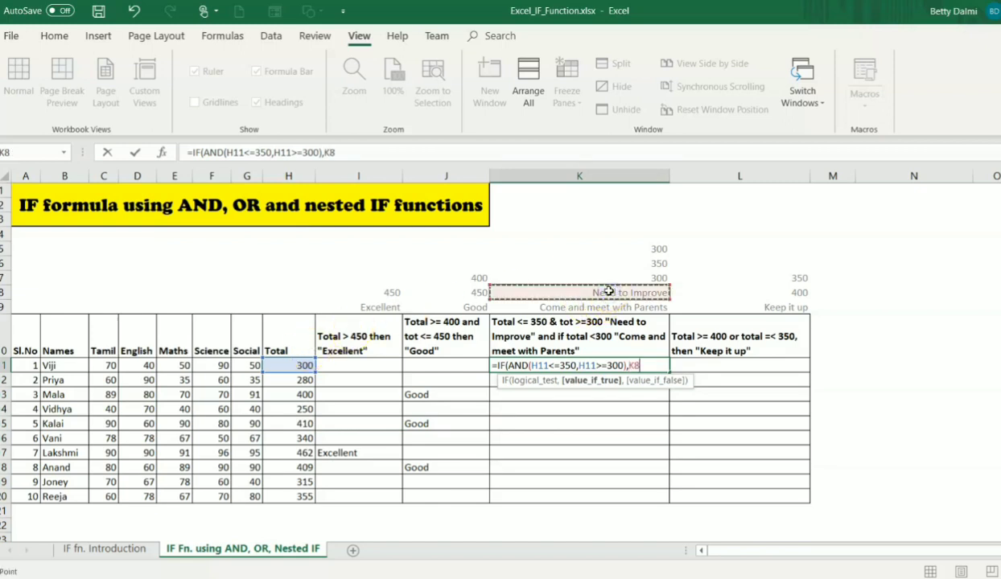
key("F4")
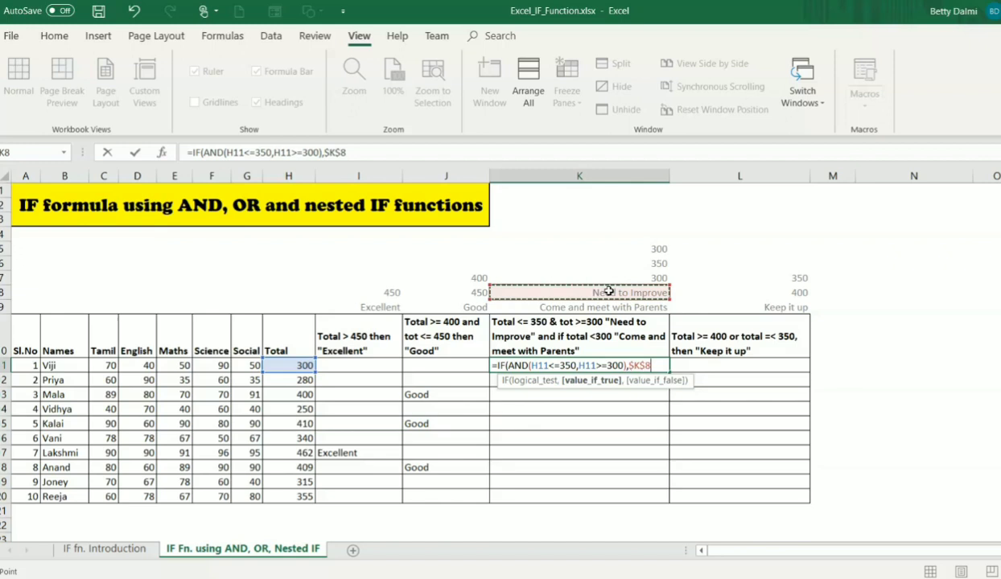
Step: Replace the typed 350 in the K11 formula's first AND condition with the absolute reference $K$6
left_click(560, 366)
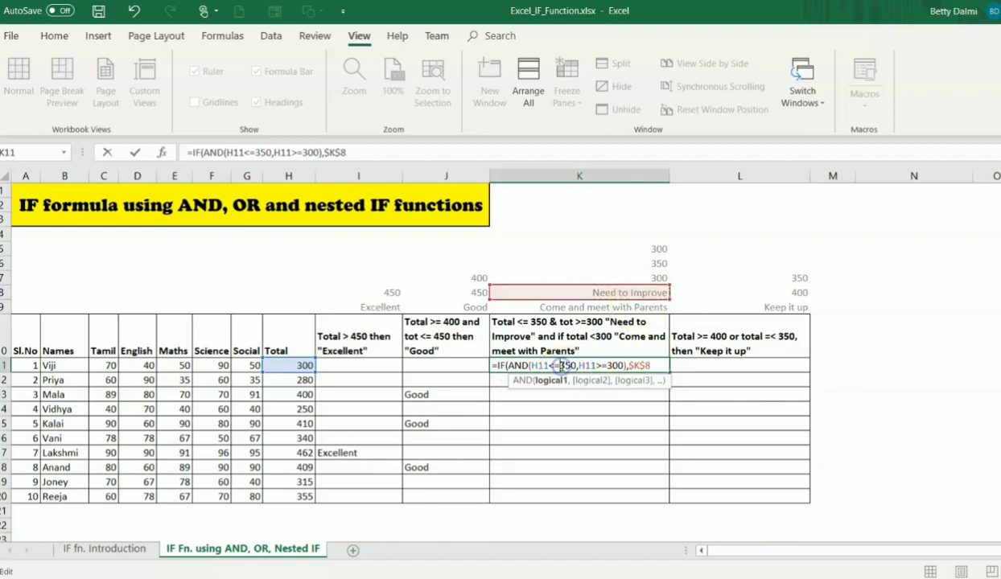
double_click(562, 366)
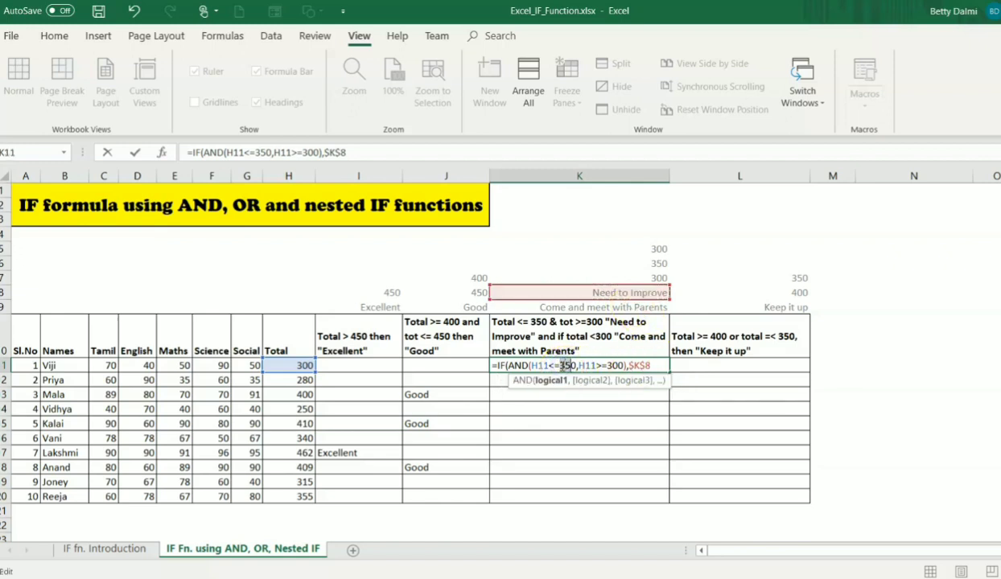
left_click(650, 263)
key("F4")
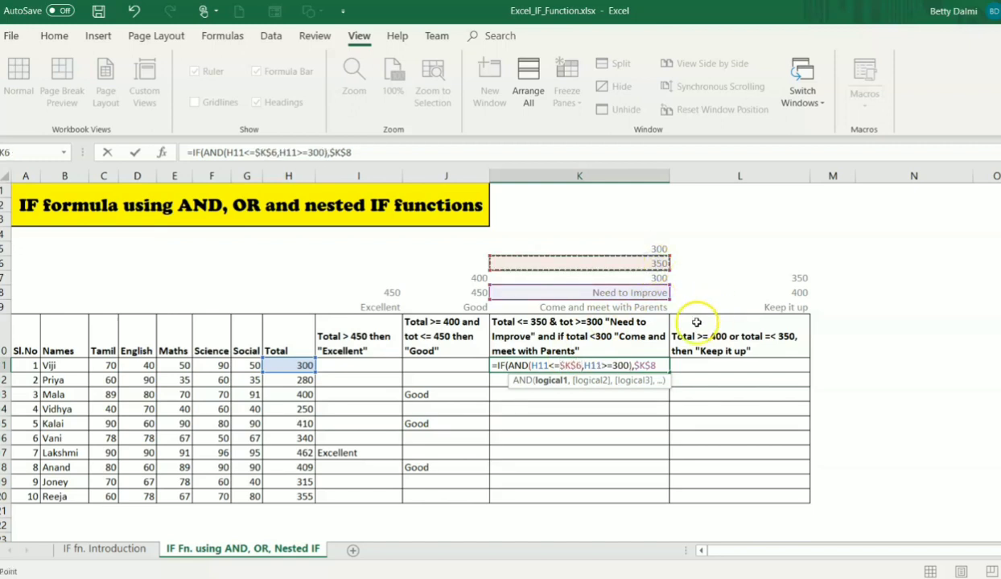
Step: Replace the typed 300 in the K11 formula's second AND condition with the absolute reference $K$5
left_click(612, 365)
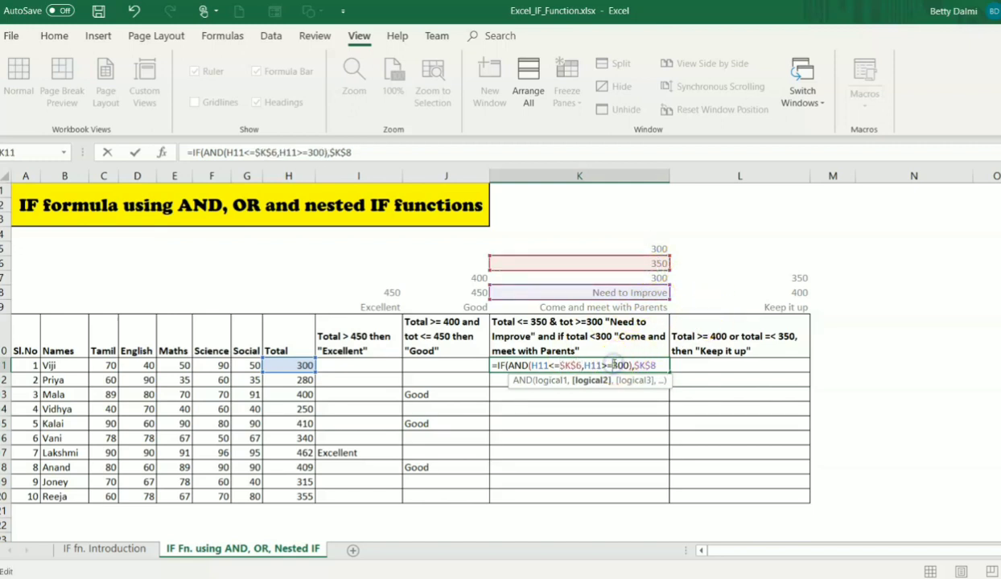
double_click(618, 365)
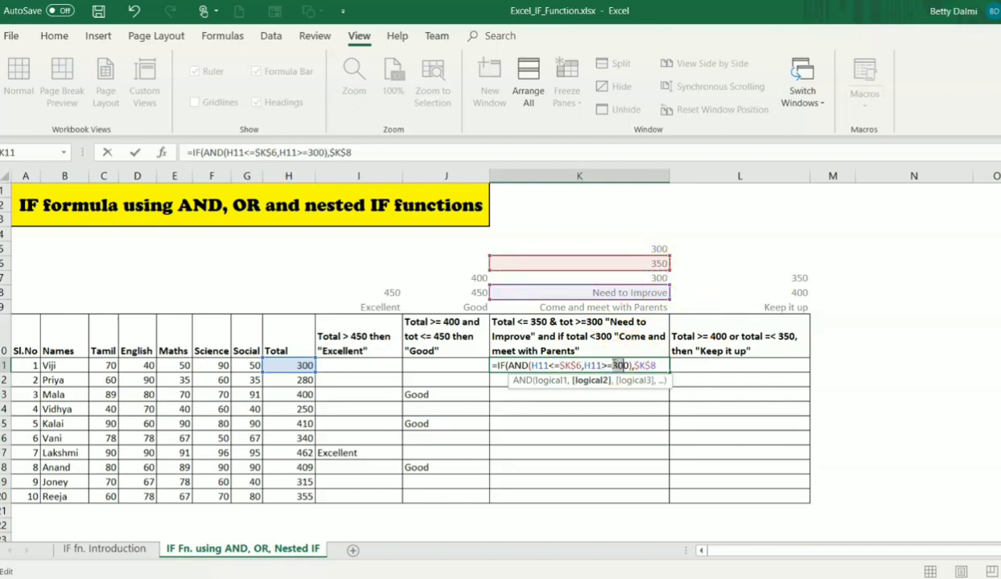
left_click(660, 245)
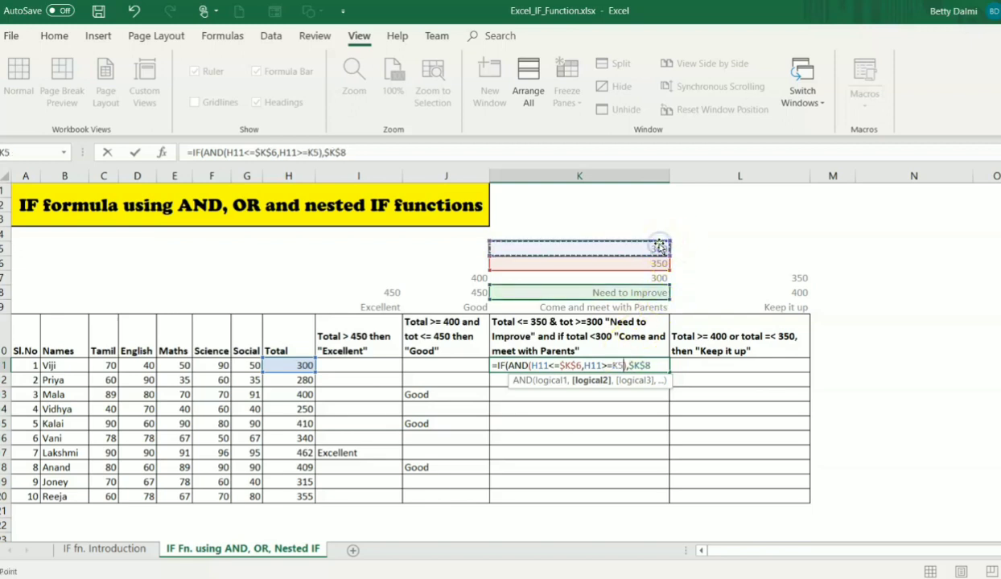
key("F4")
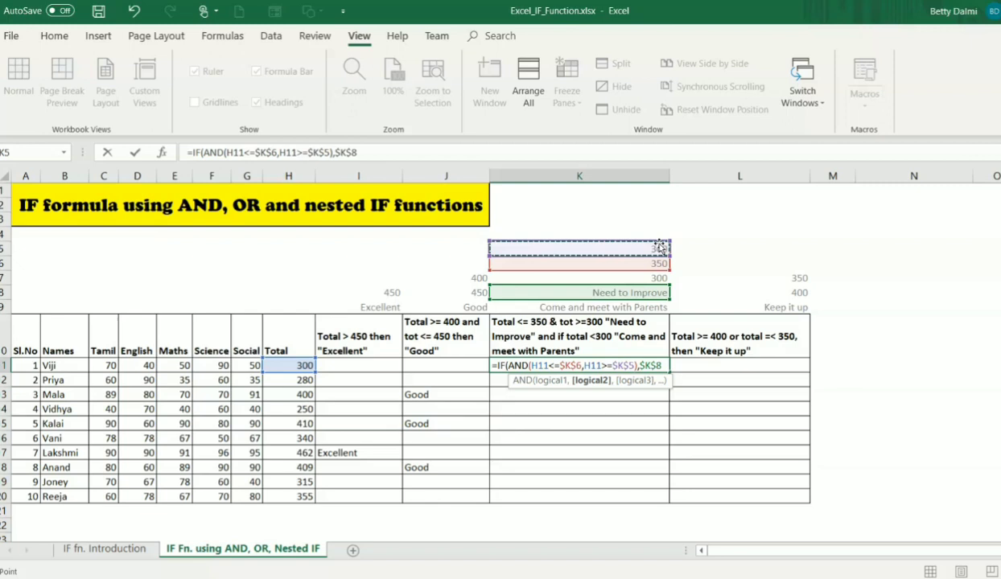
key("Right")
key("Right")
key("Left")
key("Left")
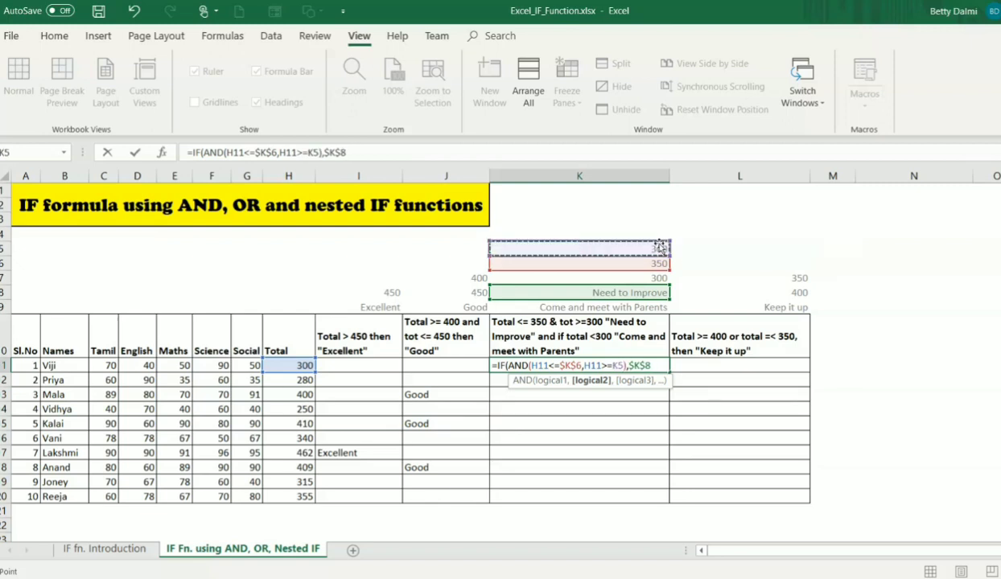
key("F4")
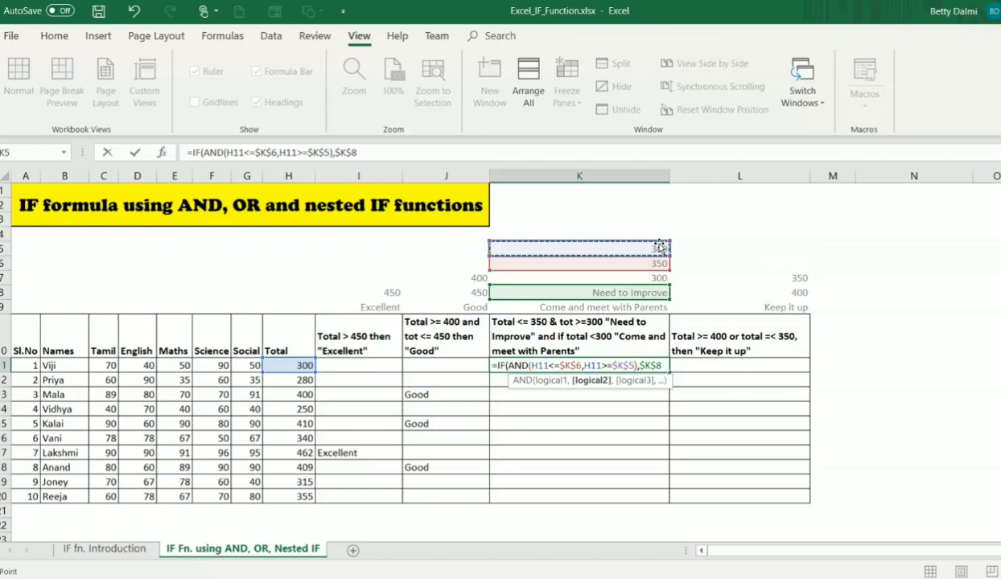
Step: Nest an IF function as the value if false in the K11 formula, with the logical test H11<$K$7
left_click(662, 366)
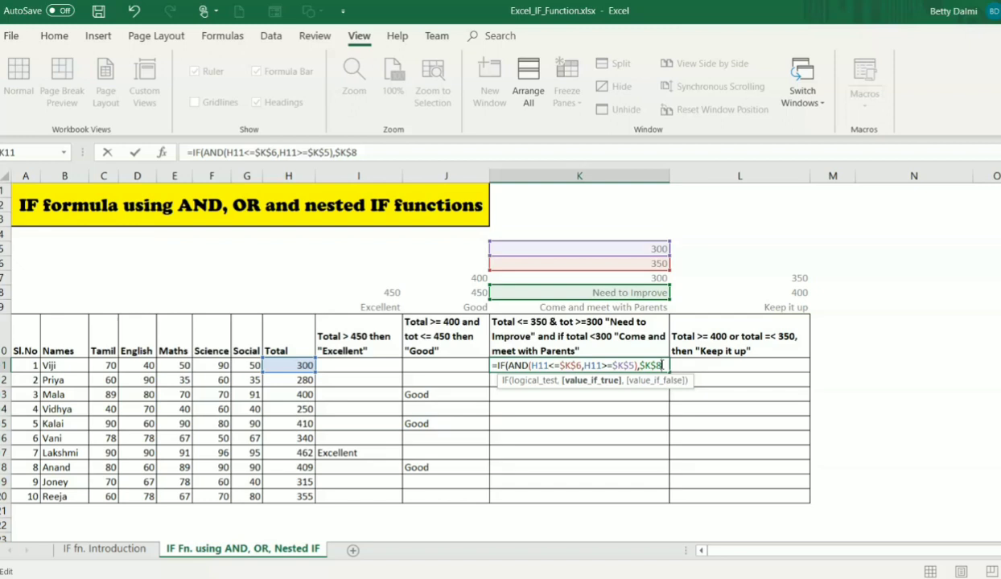
type(",")
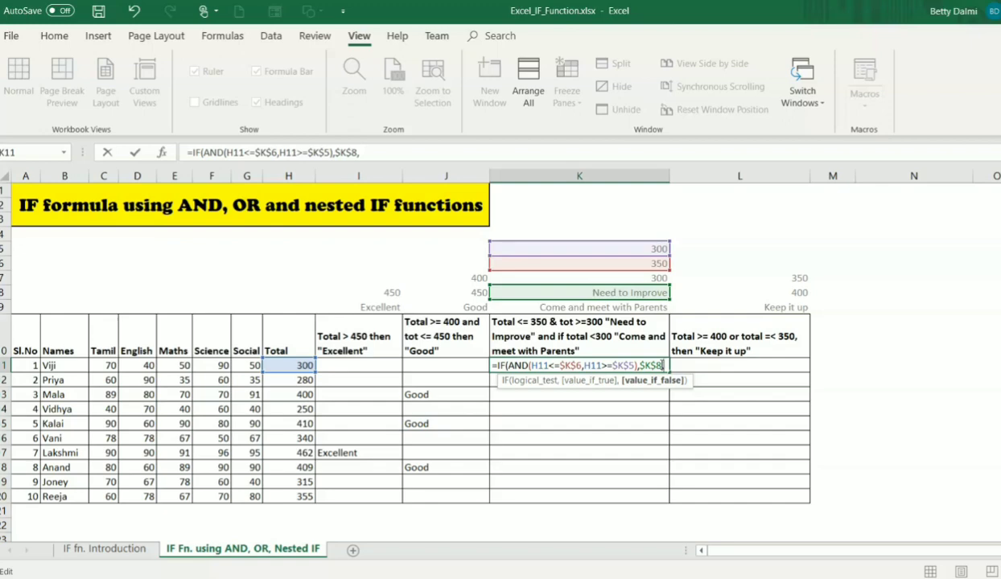
type("IF(")
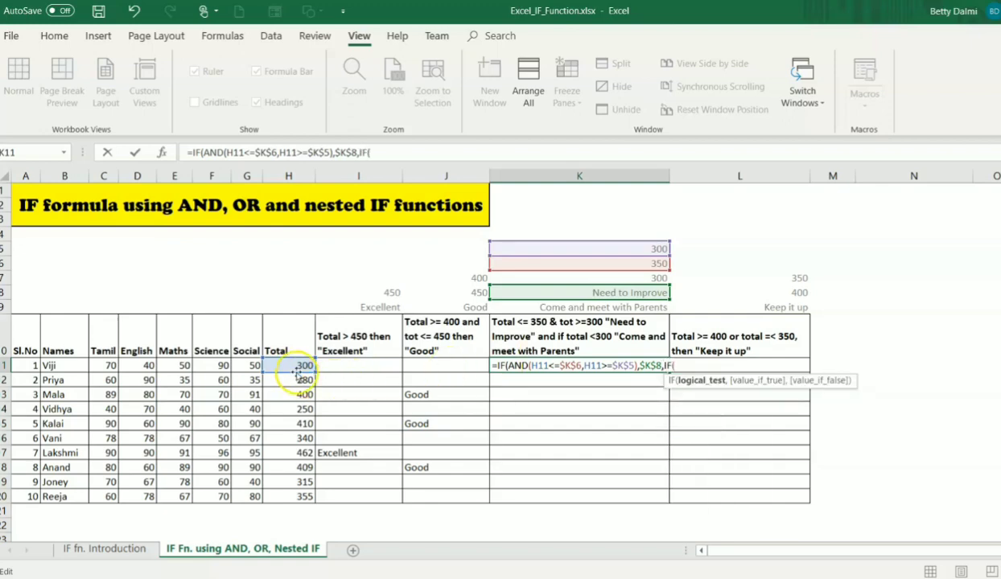
left_click(291, 366)
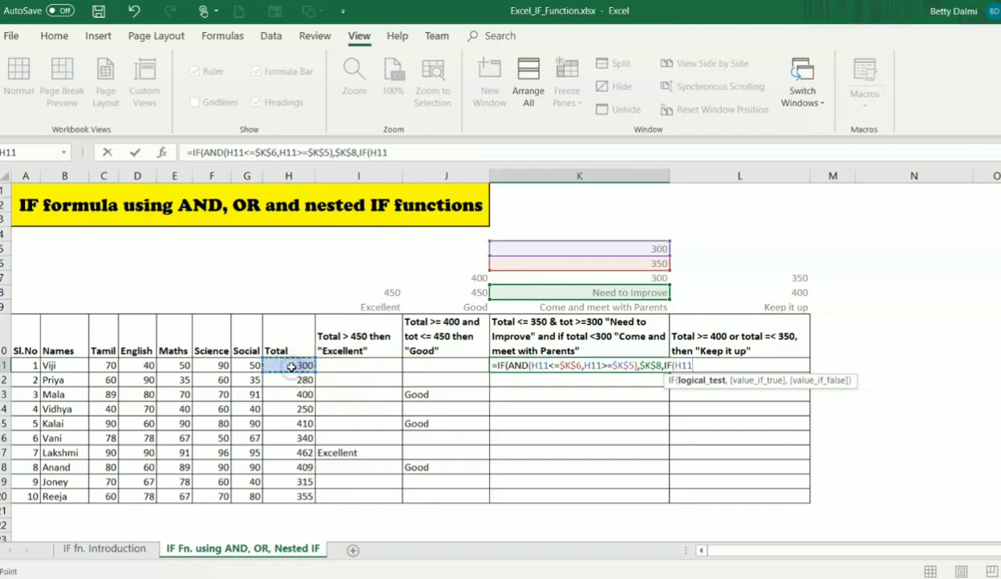
type("<")
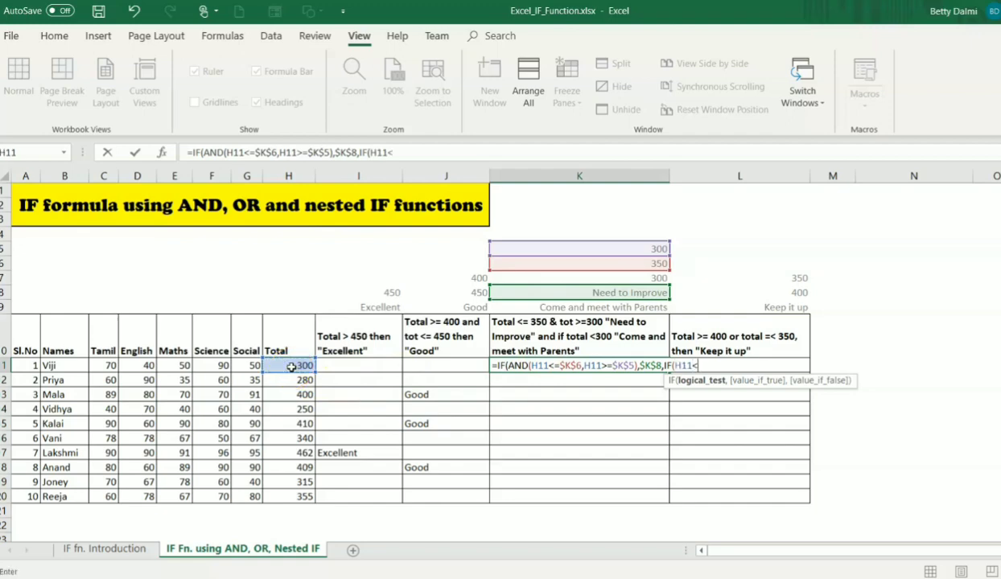
left_click(576, 278)
key("F4")
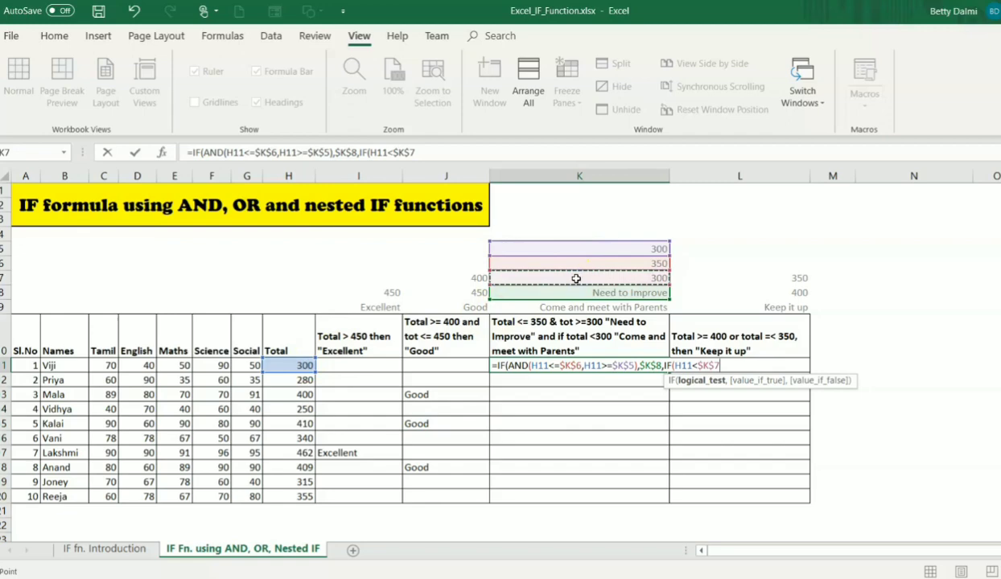
Step: Complete the nested IF in K11 with $K$9 if true and "" if false, and fill the formula down to K20
type(",")
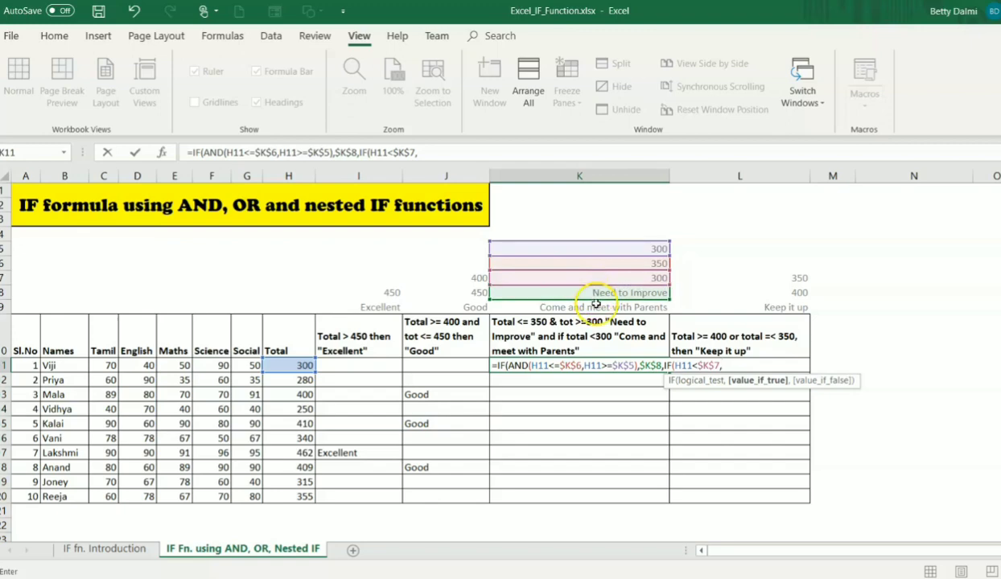
left_click(602, 307)
key("F4")
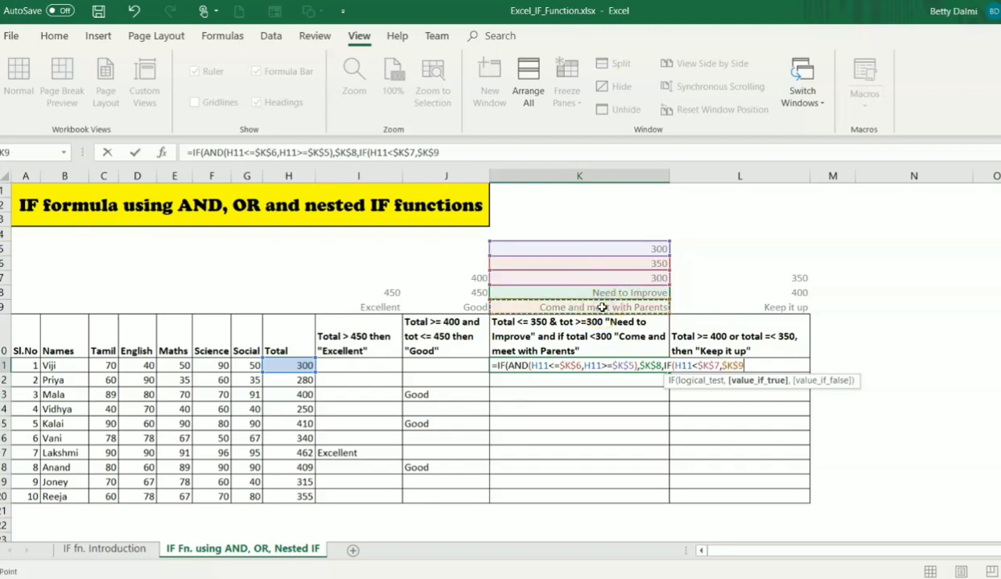
type(",\"\"")
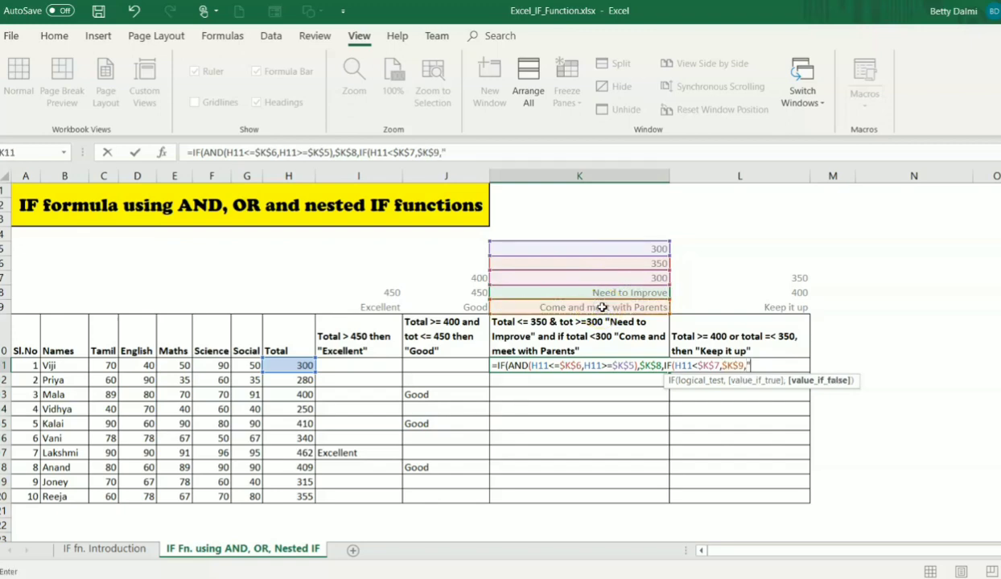
type(")")
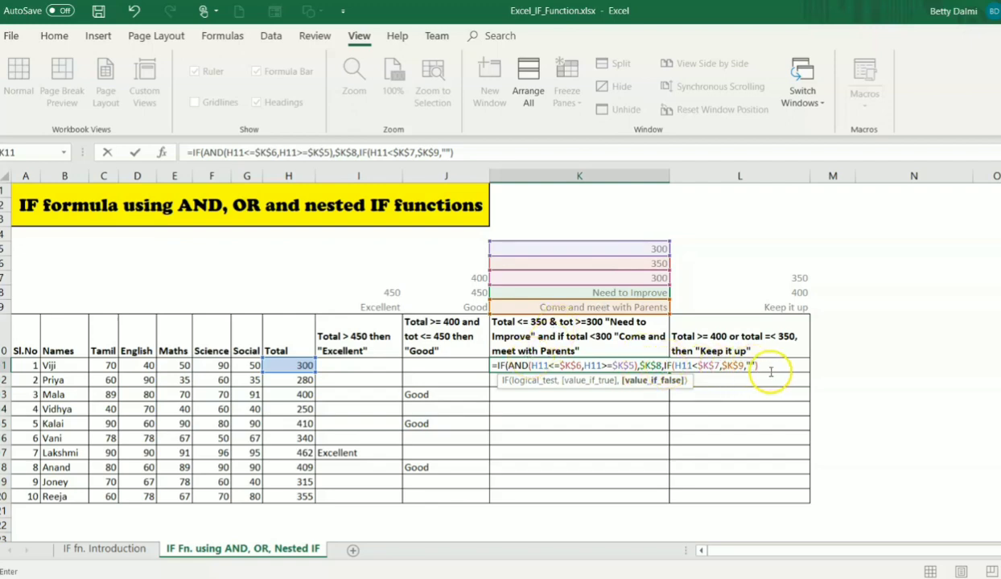
type(")")
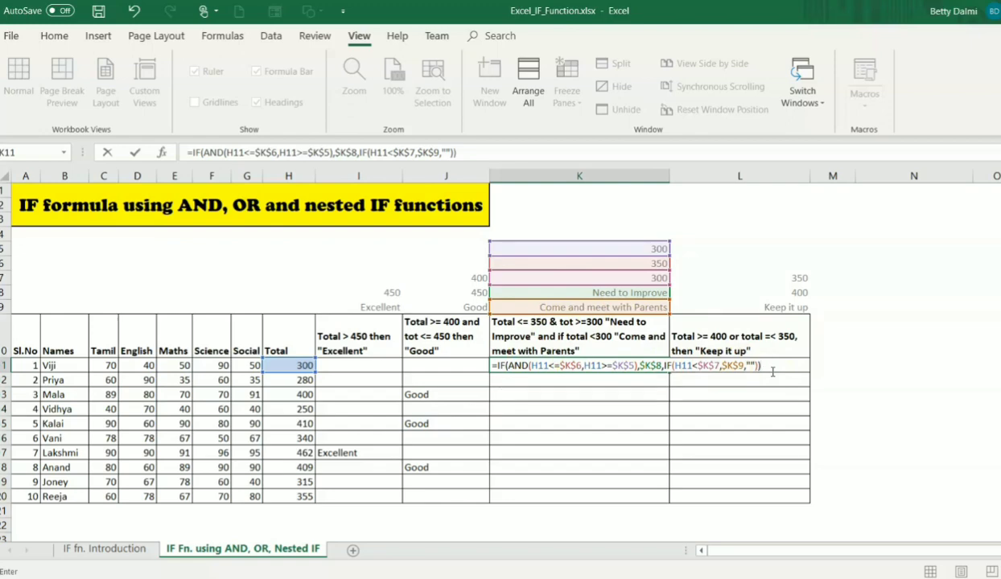
key("Return")
left_click(641, 365)
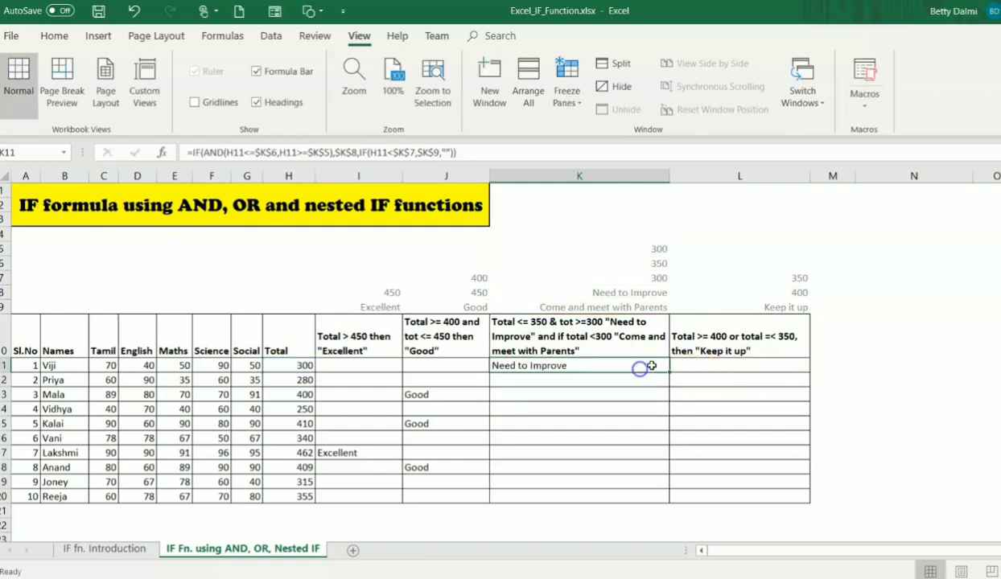
left_click_drag(668, 373, 672, 500)
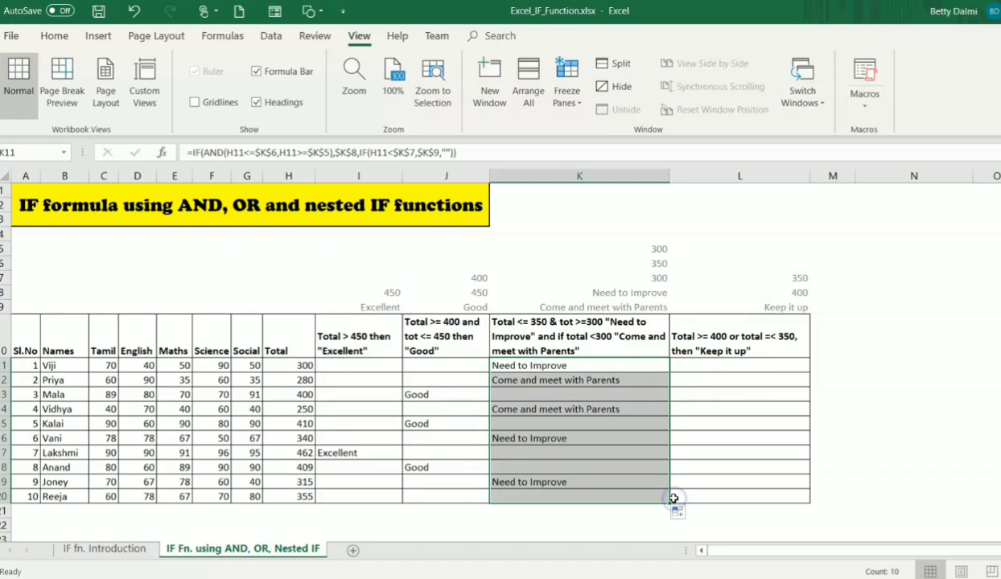
Step: Check the column K remarks against the students' totals in column H, starting from row 11
left_click(565, 363)
key("Left")
key("Left")
key("Left")
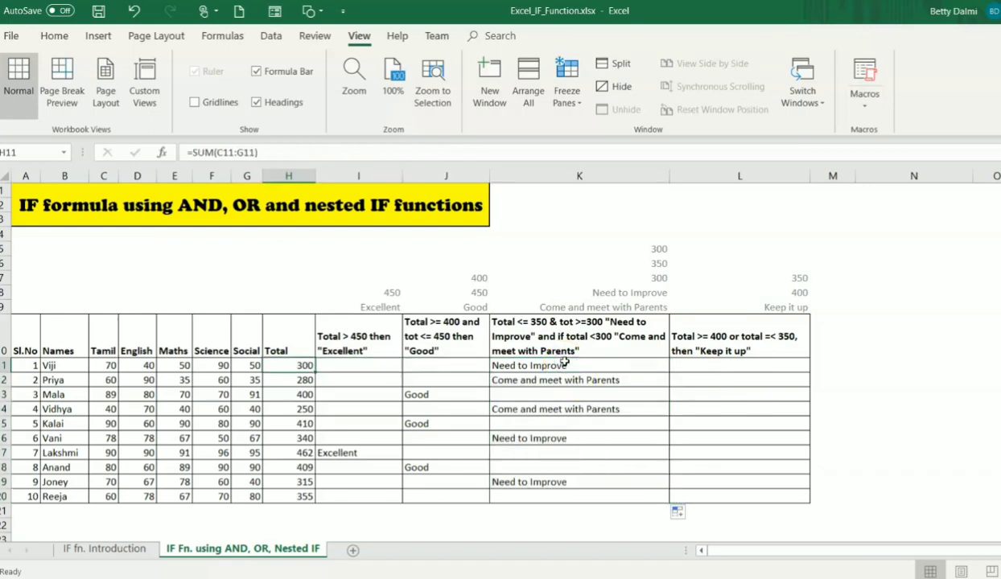
key("Right")
key("Right")
key("Right")
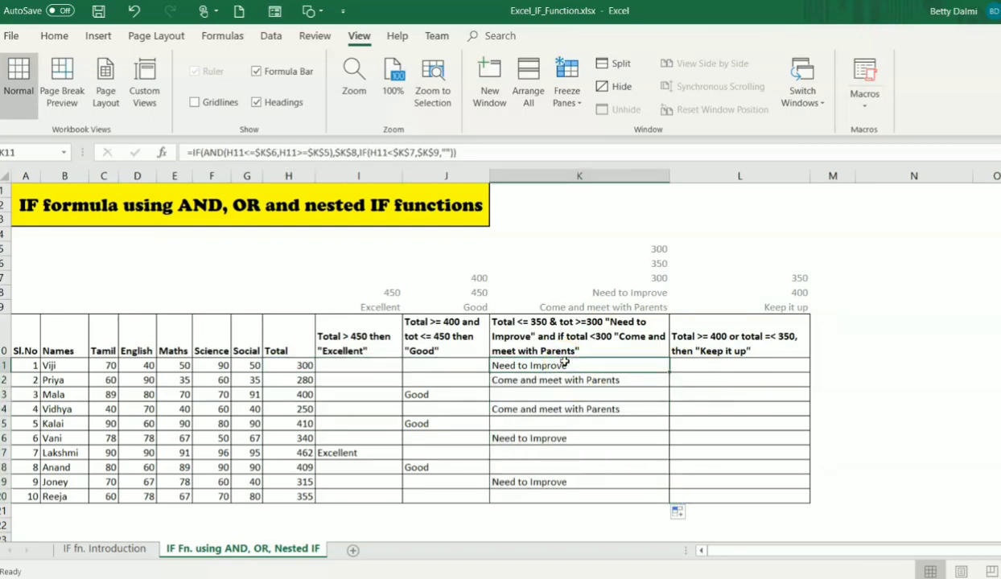
key("Down")
key("Left")
key("Left")
key("Left")
key("Right")
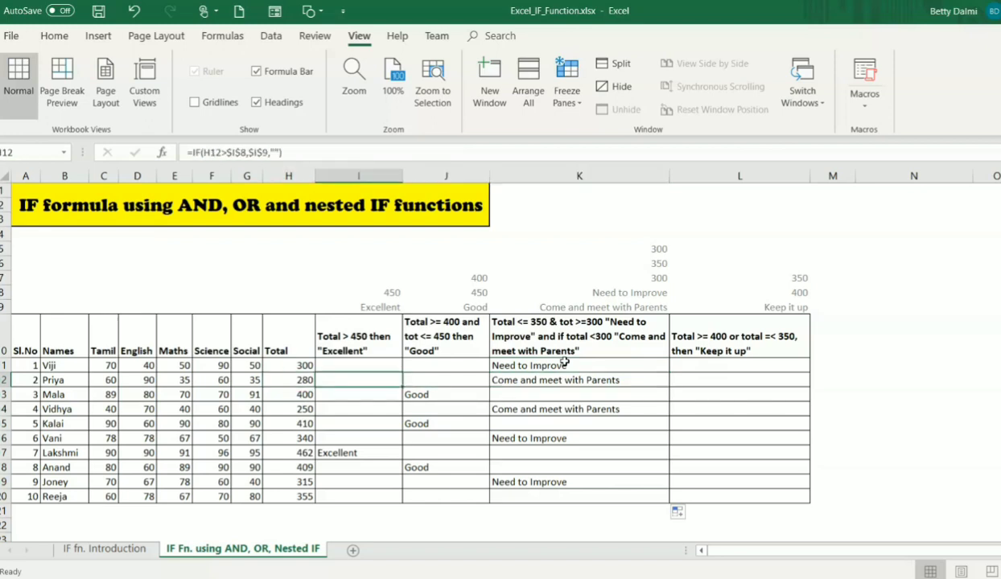
key("Right")
key("Right")
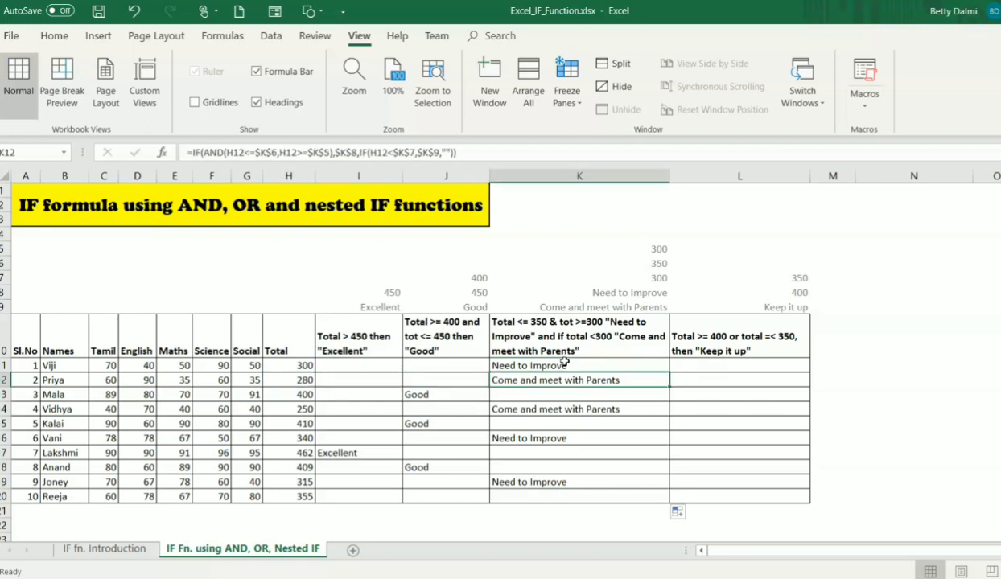
key("Down")
key("Down")
key("Down")
key("Down")
key("Down")
key("Down")
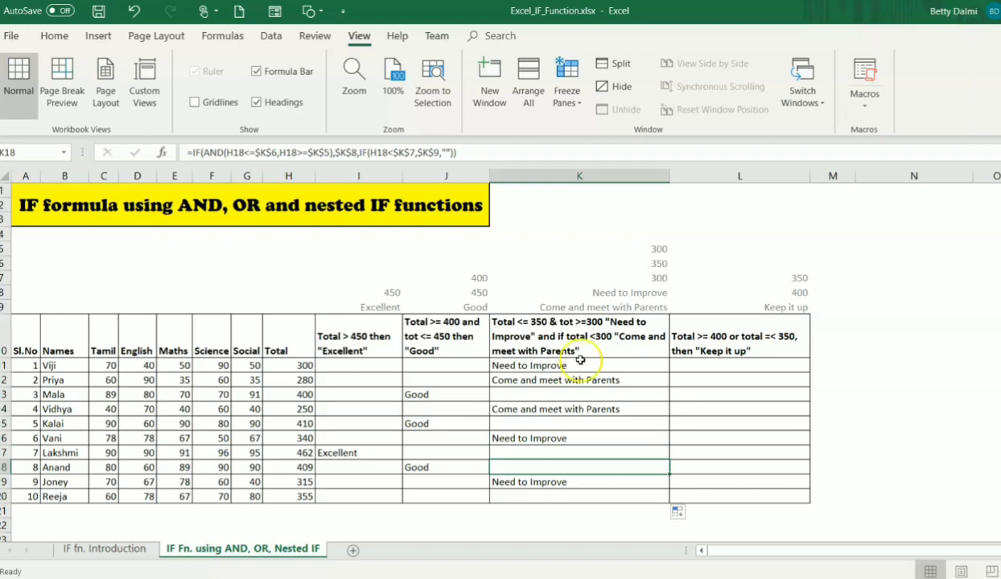
Step: Start an IF formula in L11 with an OR function whose first condition is H11>=L8
left_click(708, 365)
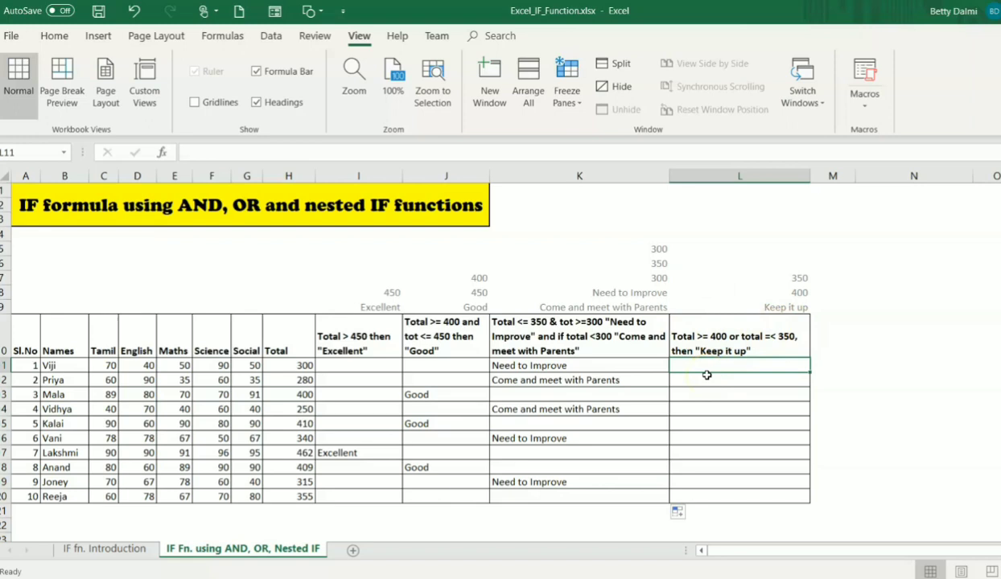
type("=if")
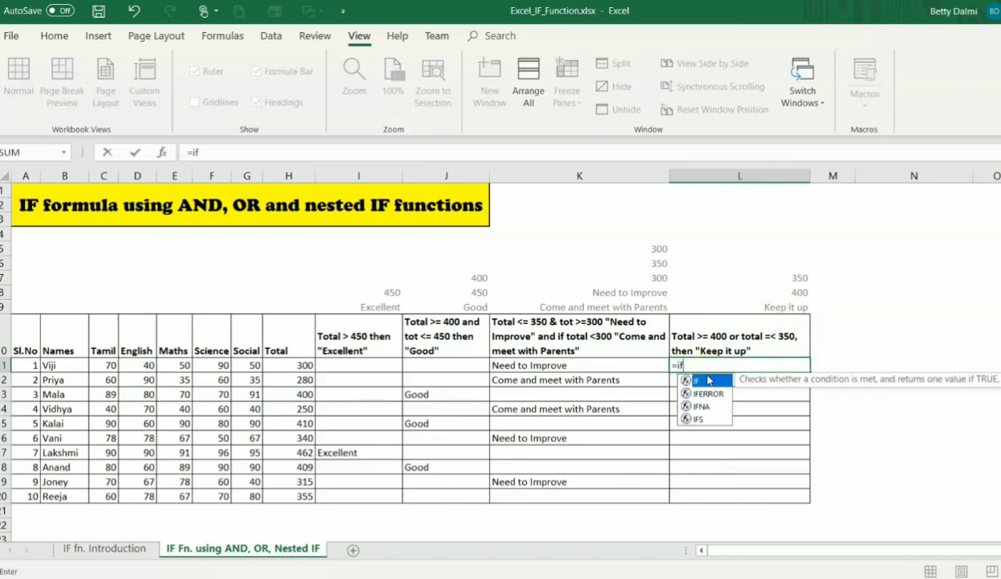
double_click(707, 380)
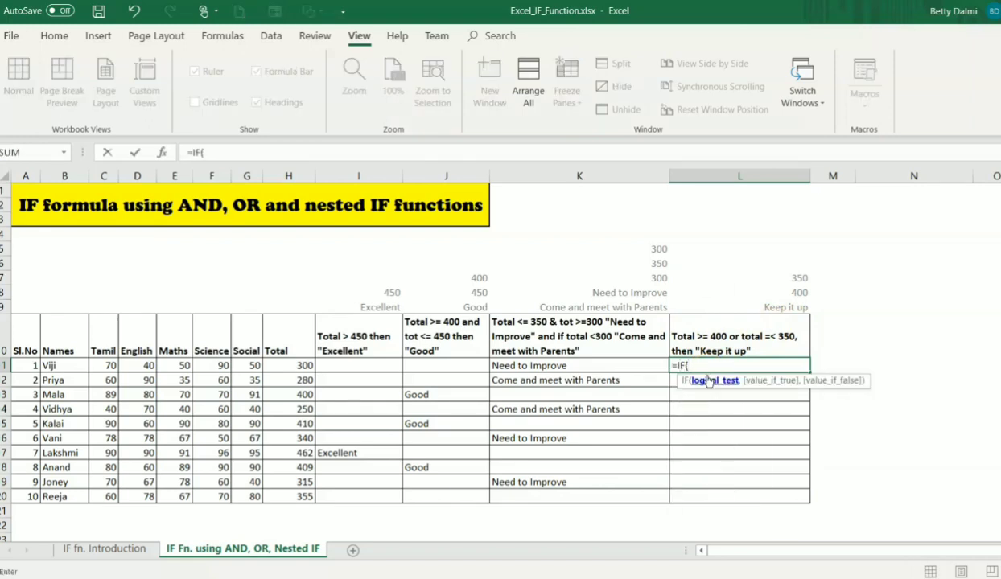
type("OR")
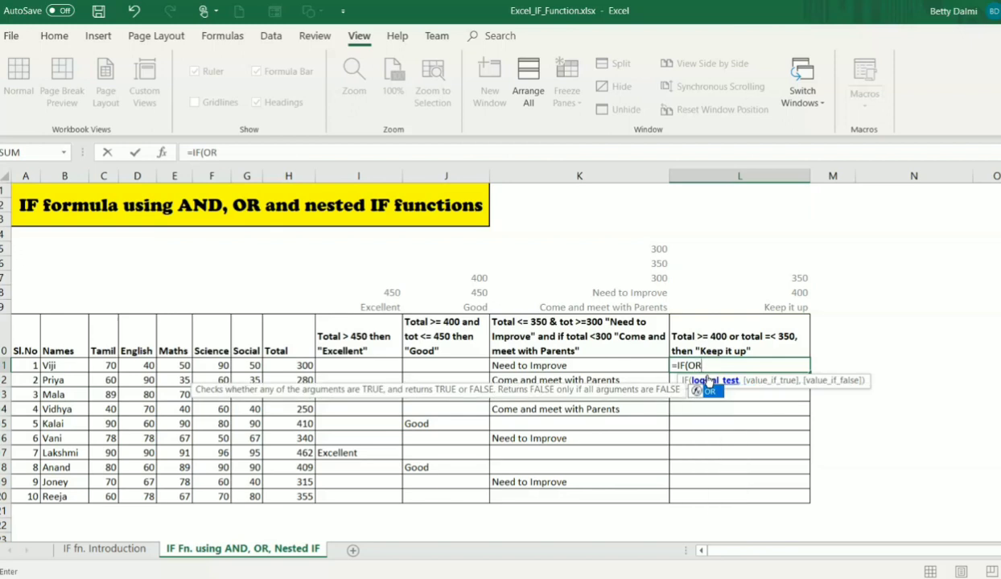
type("(")
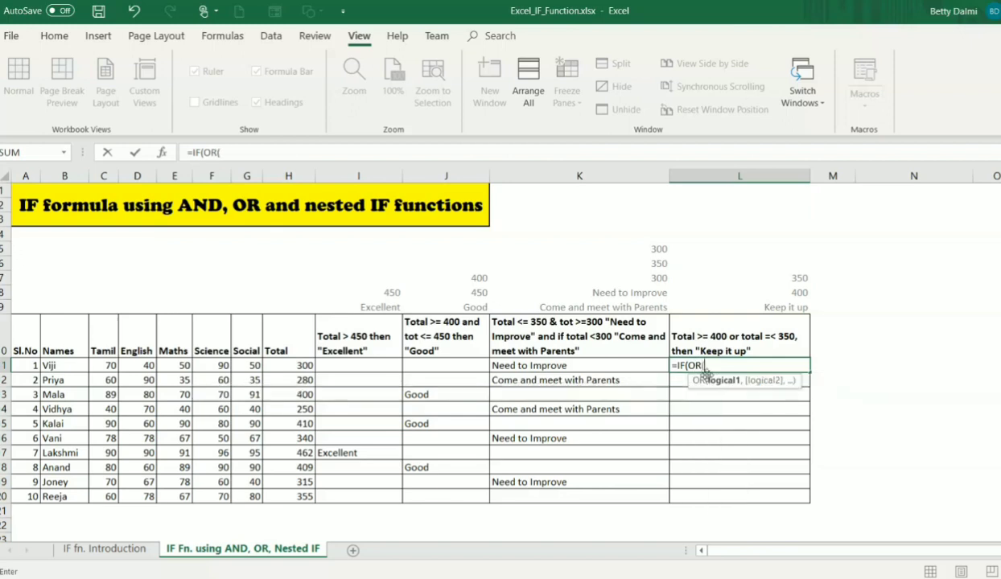
left_click(301, 365)
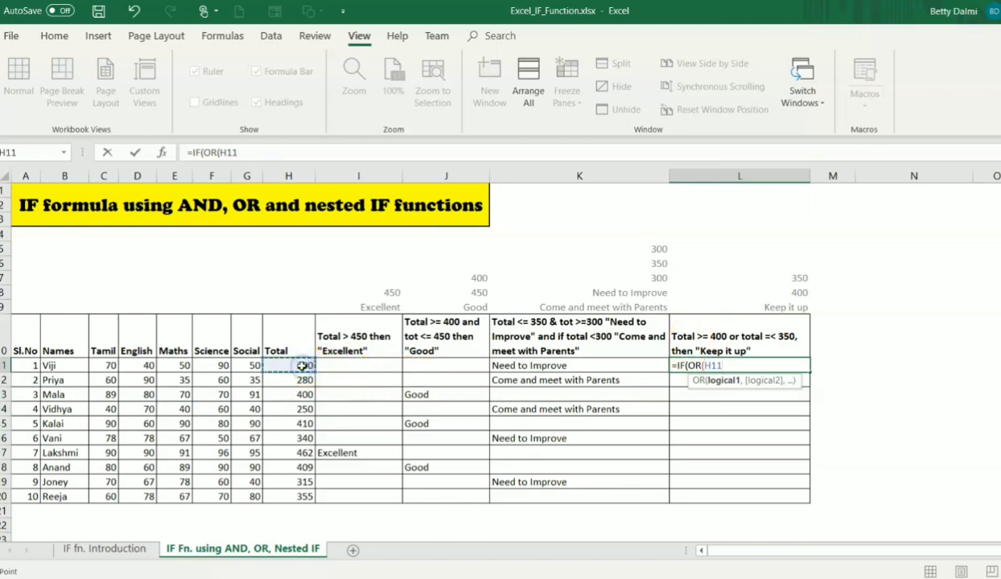
type(">=")
left_click(737, 291)
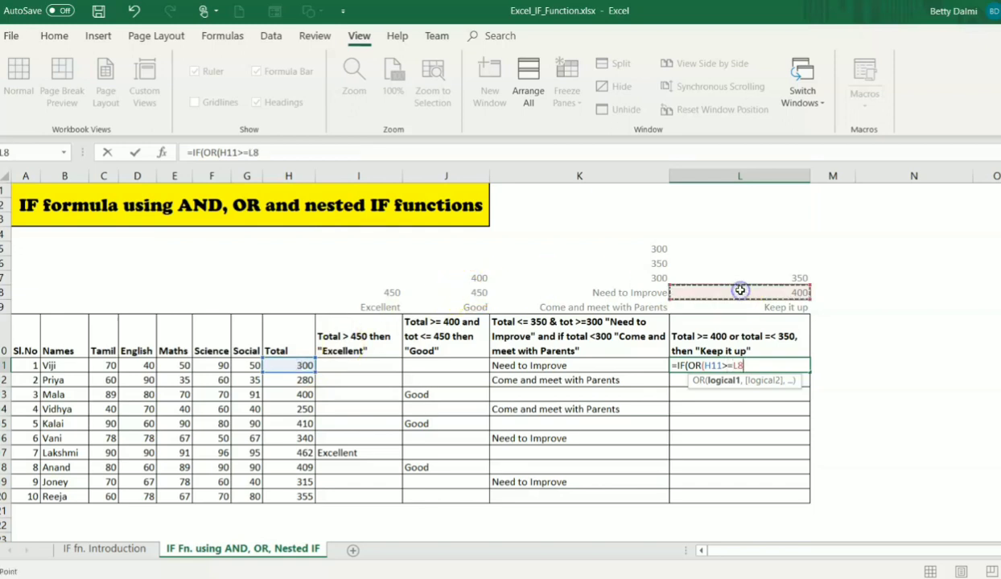
Step: Add <=L7 as the second OR condition in the L11 formula and close the OR function
type(",")
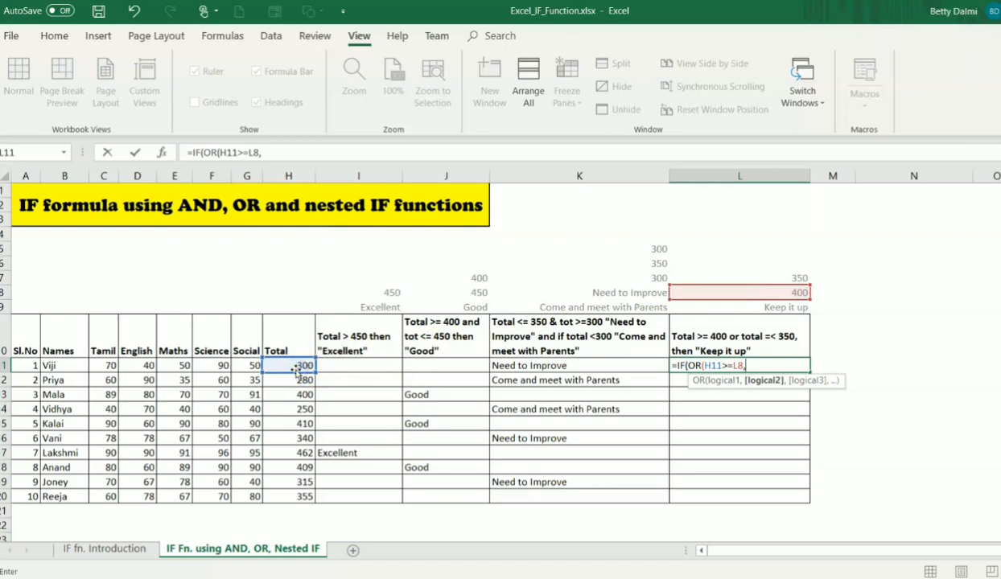
type("<=")
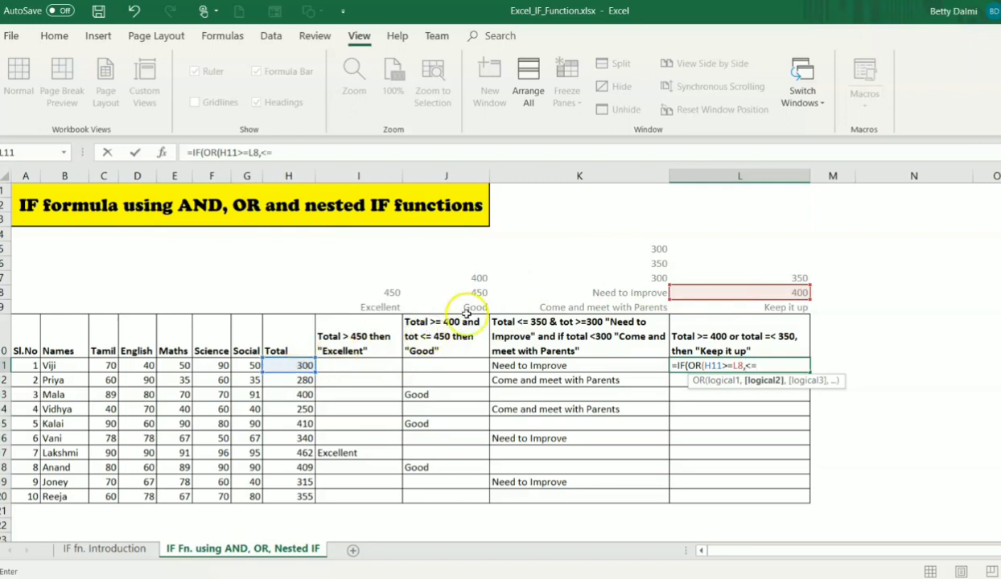
left_click(748, 279)
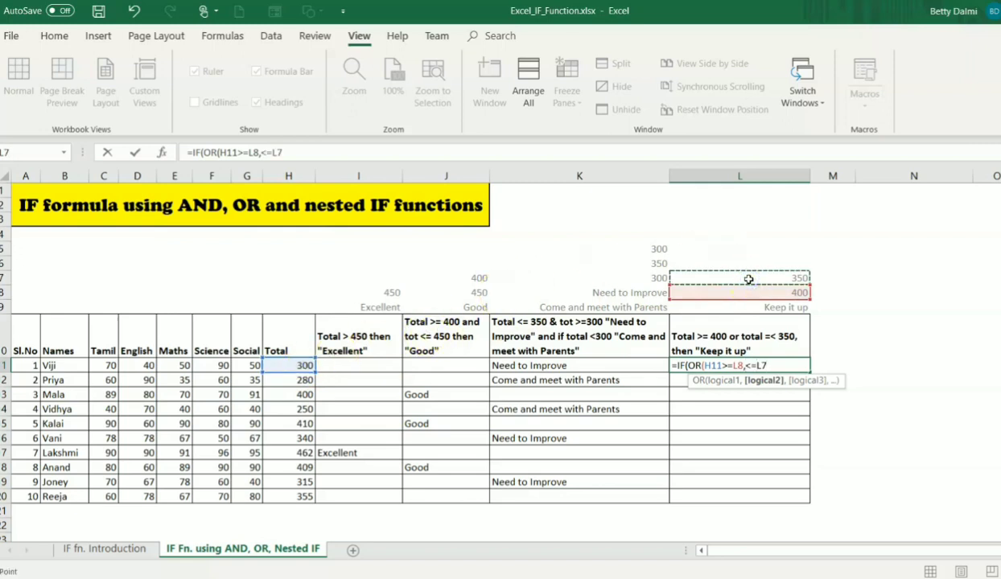
type(")")
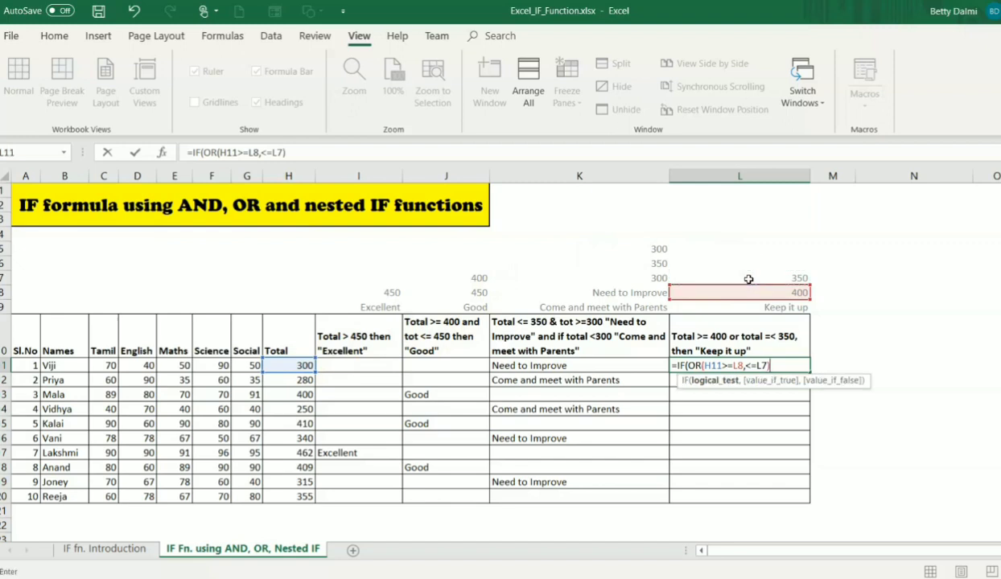
Step: Set the L11 formula's value if true to "" and its value if false to the absolute reference $L$9
type(",\"\"")
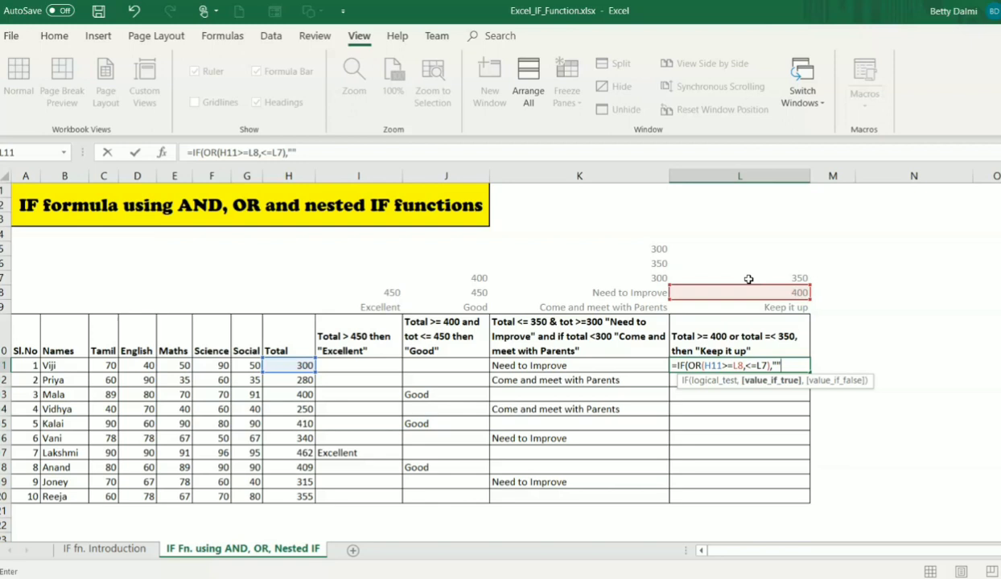
type(",")
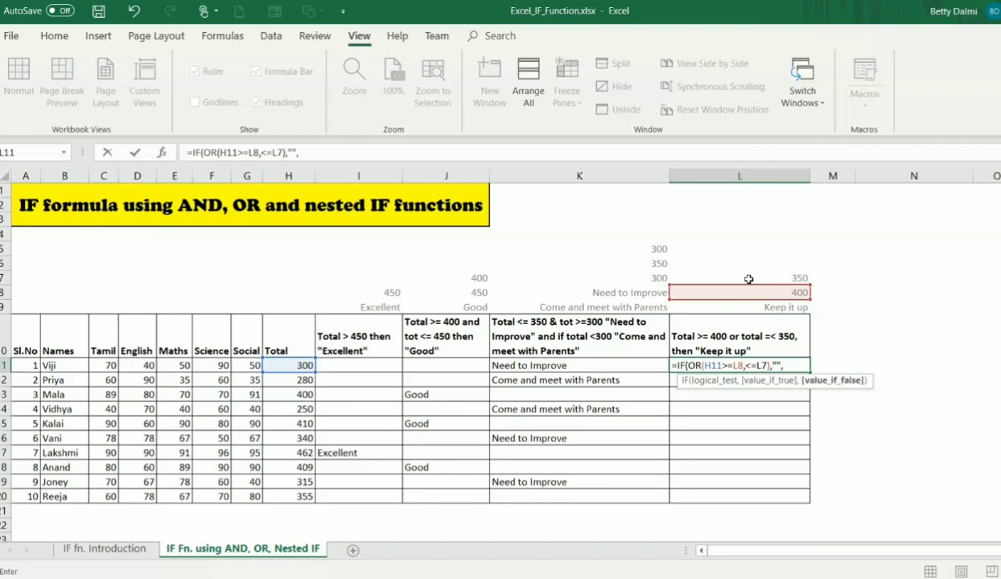
left_click(792, 310)
key("F4")
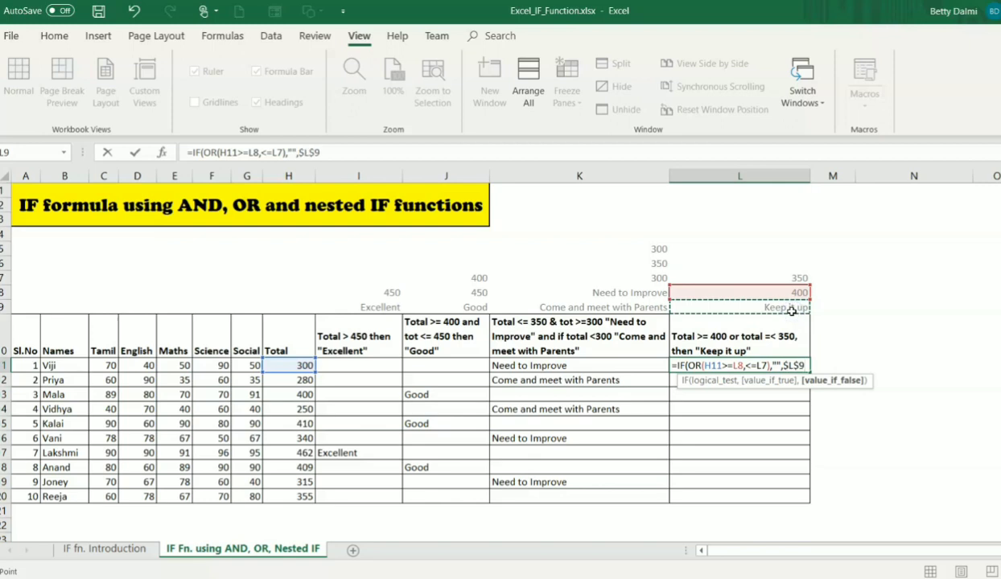
Step: Make the L8 and L7 references in the L11 formula's OR conditions absolute, as $L$8 and $L$7
left_click(739, 365)
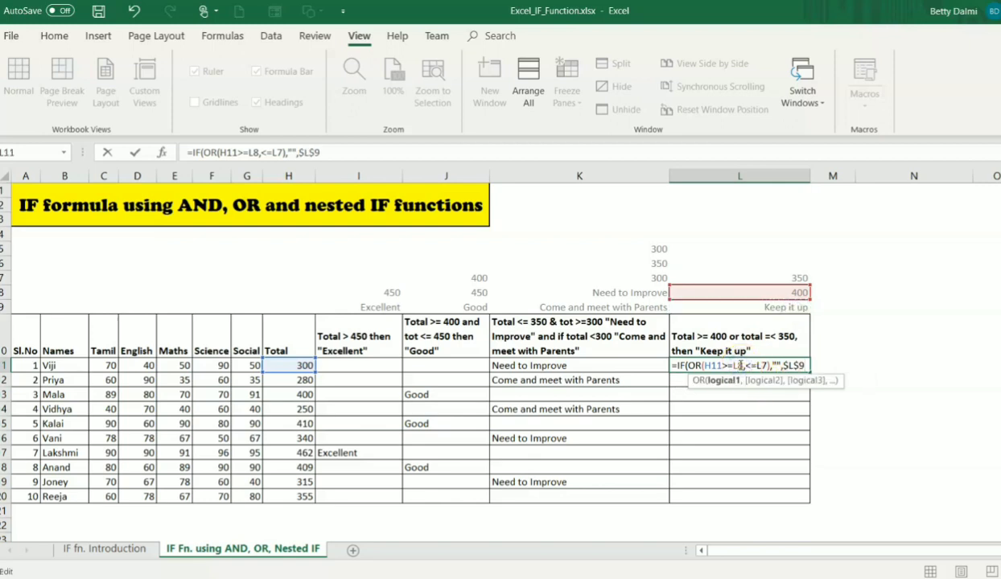
key("F4")
left_click(773, 365)
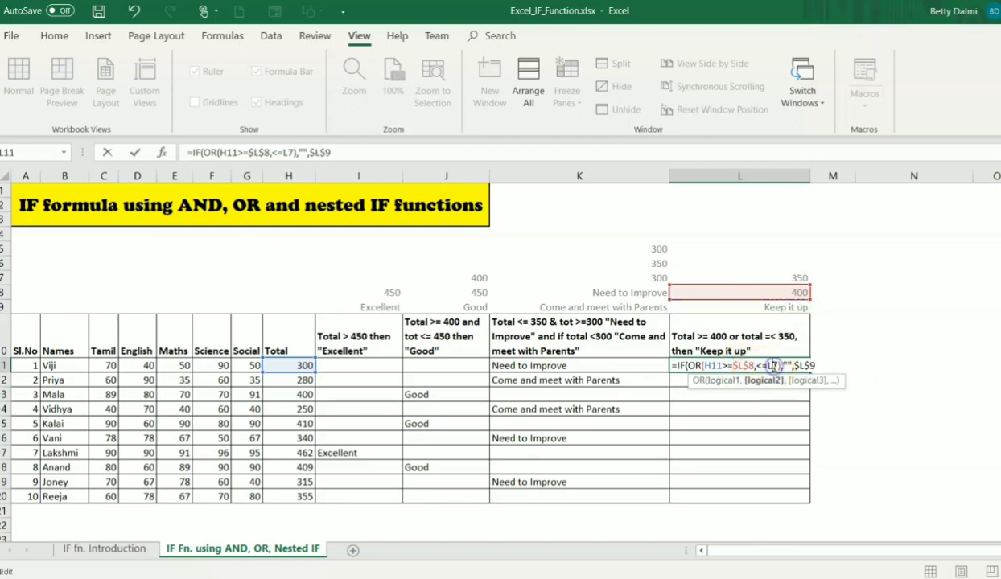
key("F4")
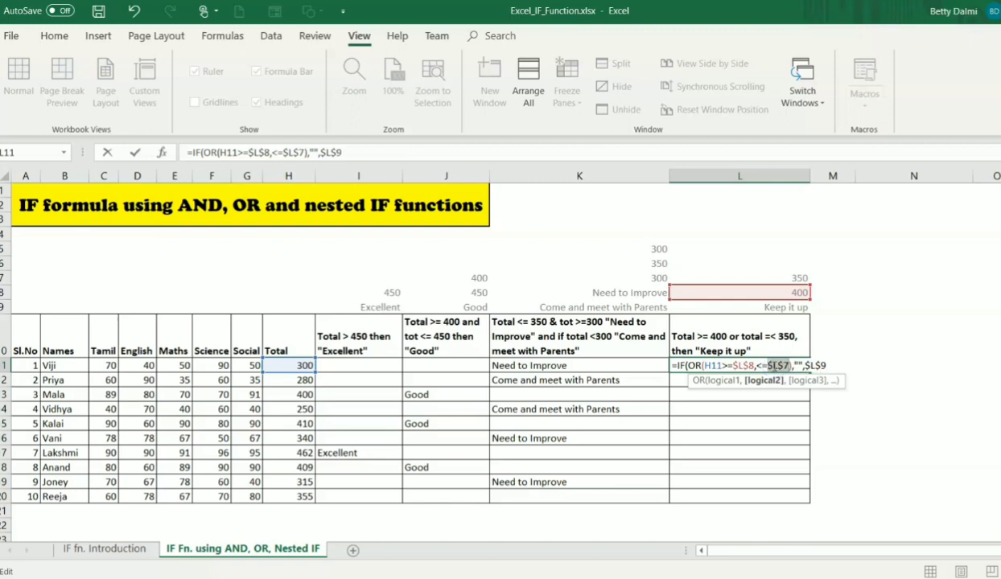
Step: Close the IF function in the L11 formula with a final parenthesis and try to enter it
left_click(828, 365)
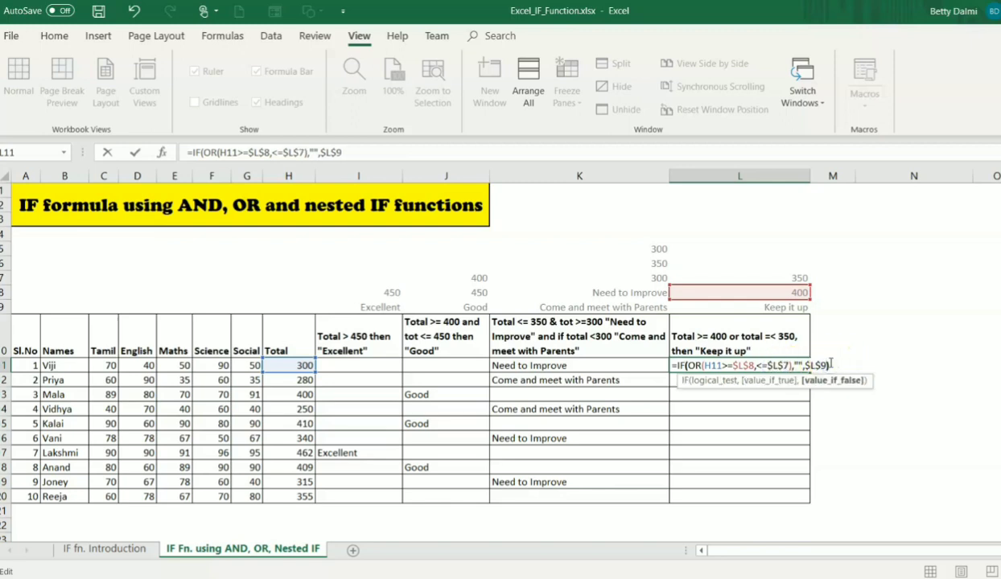
type(")")
key("Return")
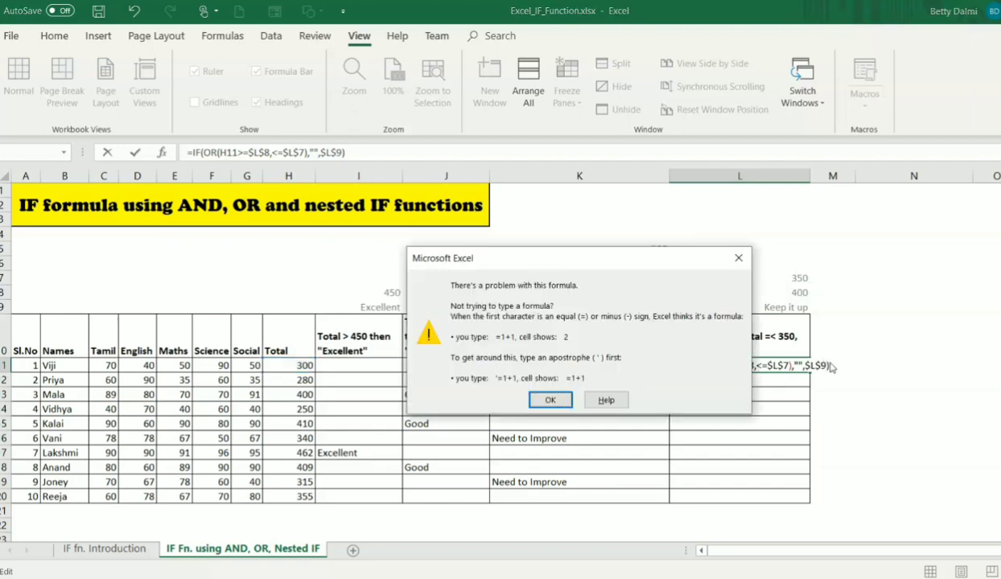
left_click(550, 400)
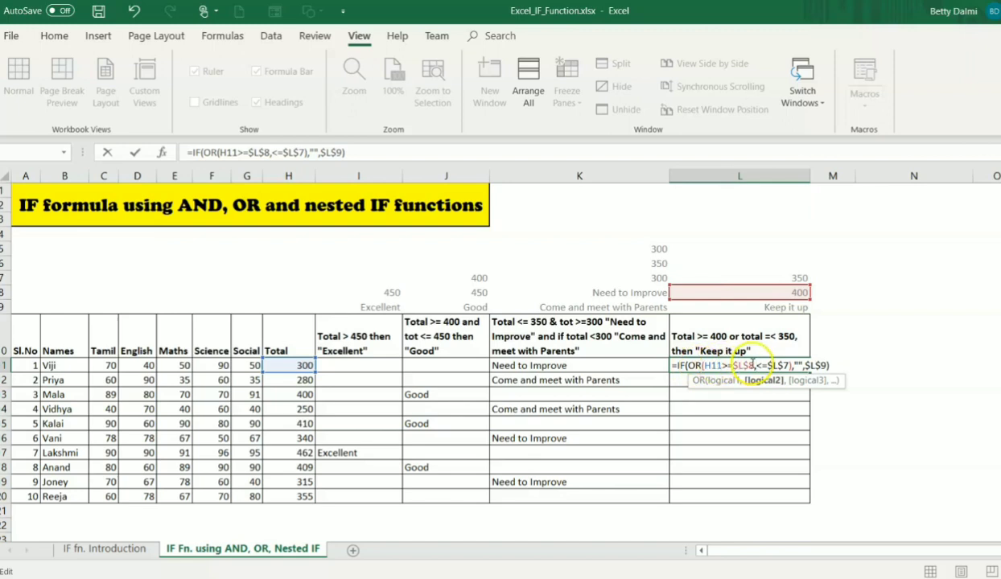
Step: Insert the H11 reference before <=$L$7 in the second OR condition of L11 and enter the corrected formula
left_click(756, 364)
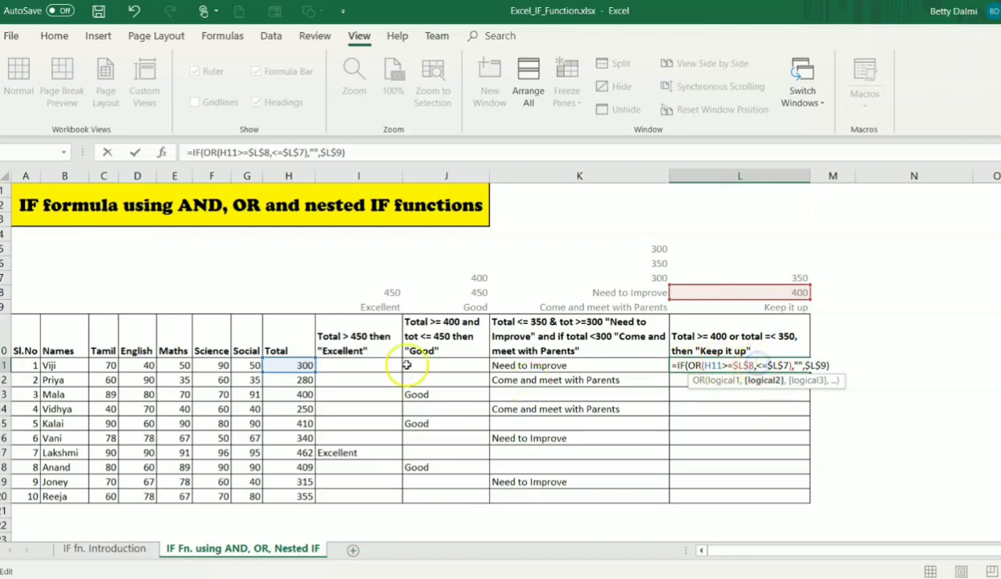
left_click(301, 364)
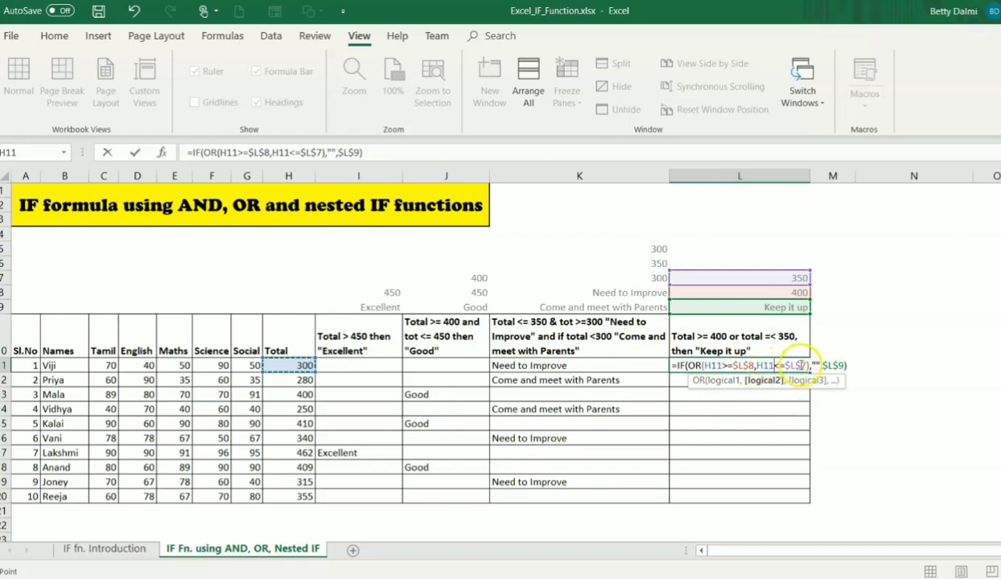
left_click(847, 365)
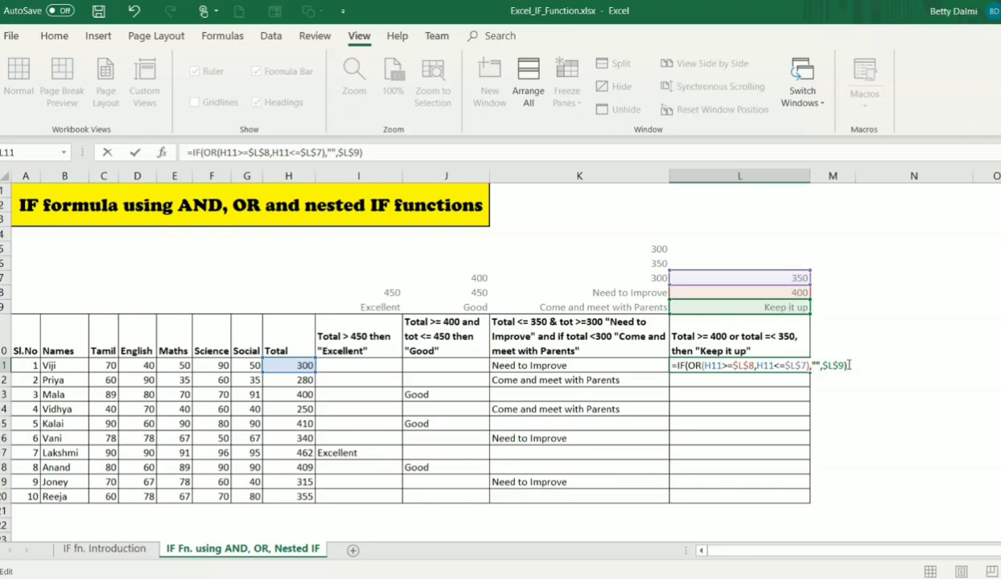
key("Return")
Step: Fill the L11 formula down through L20
left_click(800, 366)
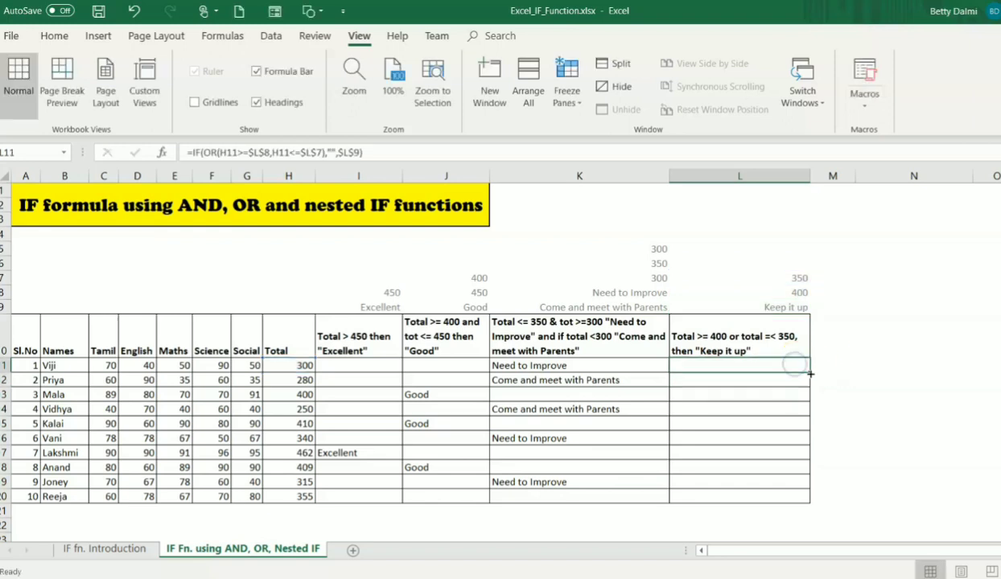
left_click_drag(800, 366, 814, 497)
left_click(831, 419)
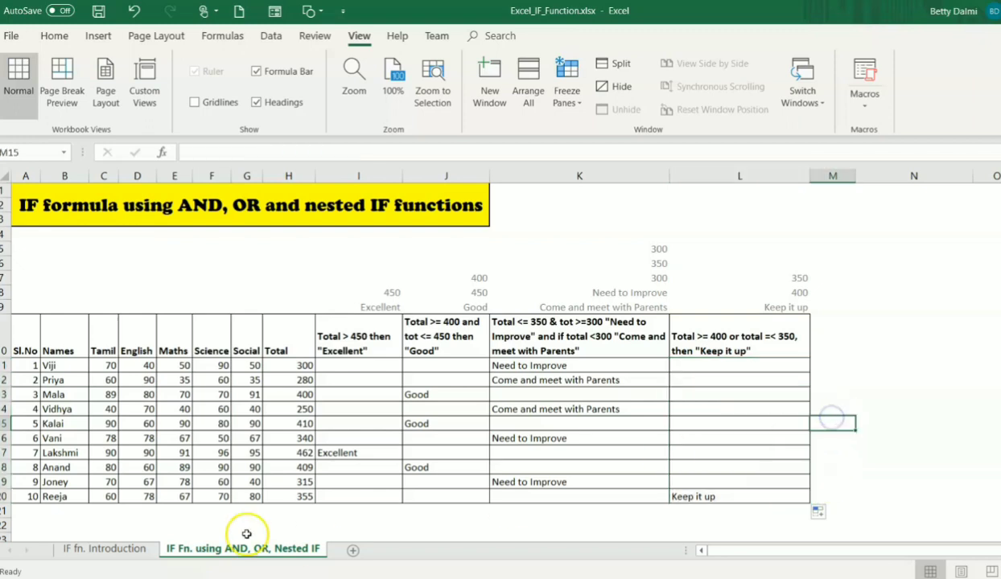
Step: Check the total in row 20 against its grade columns, and examine the column L formulas up to row 17
left_click(300, 499)
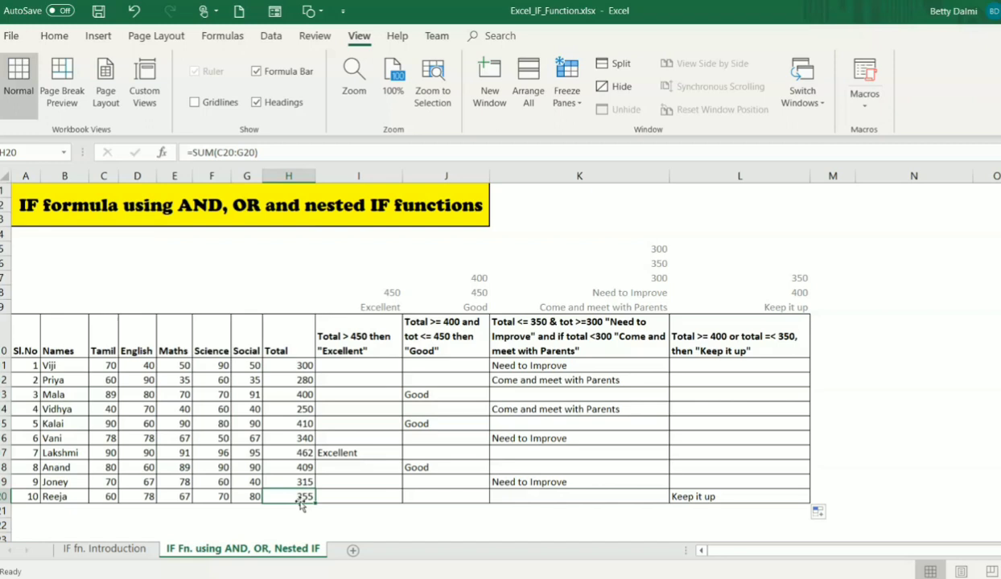
key("Right")
key("Right")
key("Right")
key("Right")
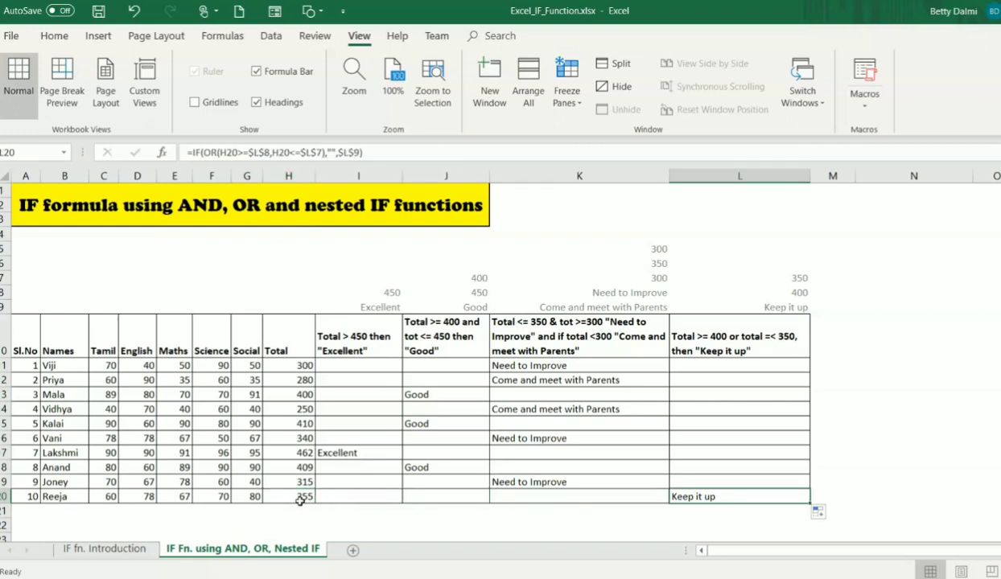
key("Up")
key("Up")
key("Up")
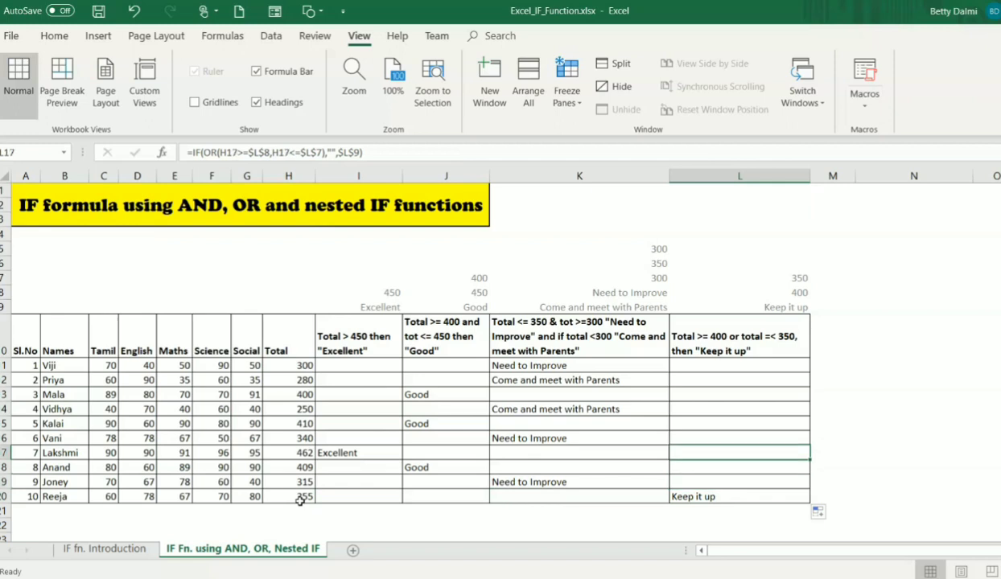
Step: Review the grade results in columns I to K for the first students, comparing rows 11 and 12 with their totals
key("Left")
key("Left")
key("Up")
key("Up")
key("Up")
key("Up")
key("Up")
key("Up")
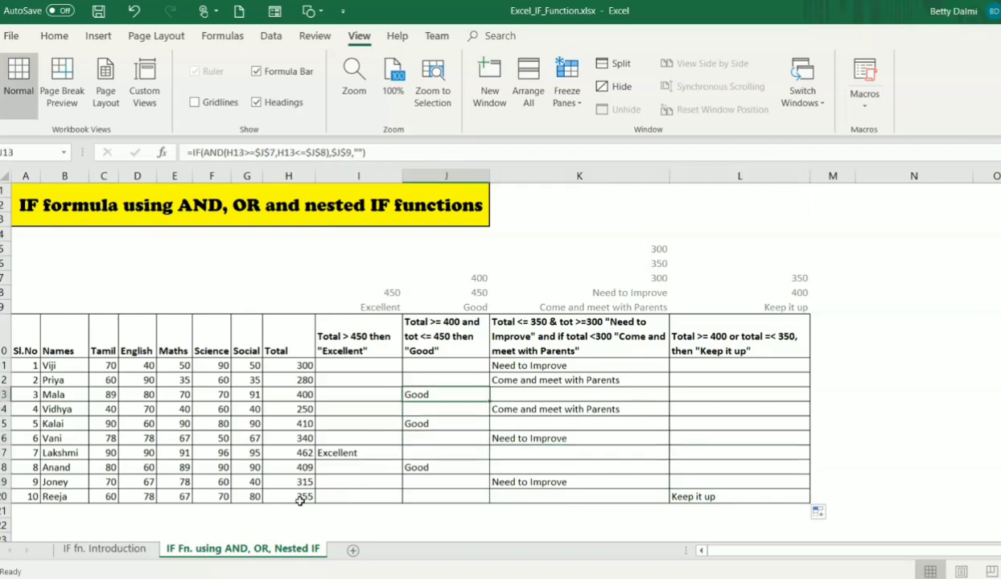
key("Left")
key("Right")
key("Right")
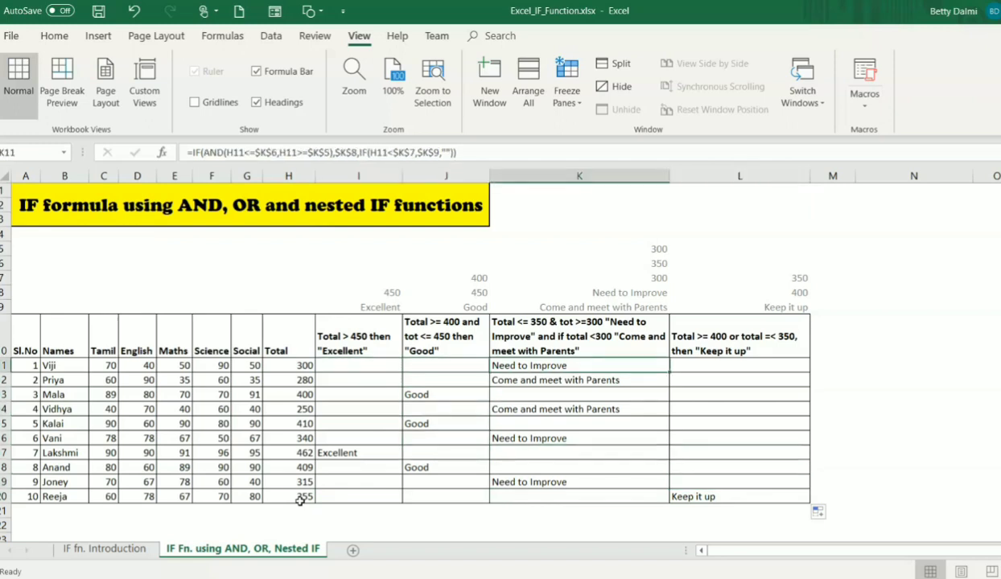
key("Down")
key("Left")
key("Left")
key("Left")
key("Right")
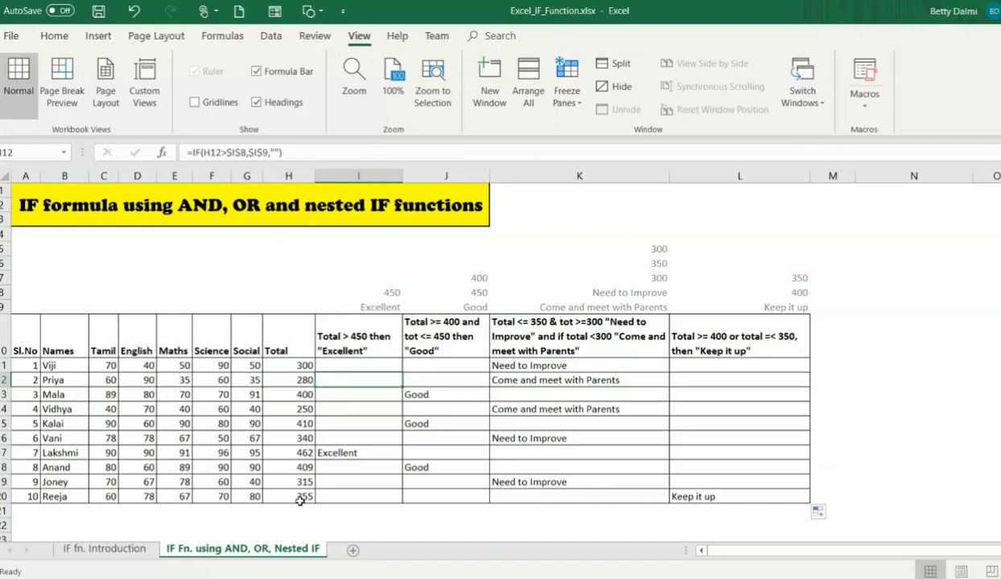
key("Right")
key("Right")
Step: Examine the grade results for rows 13 and 14 against the totals in column H
key("Down")
key("Left")
key("Down")
key("Down")
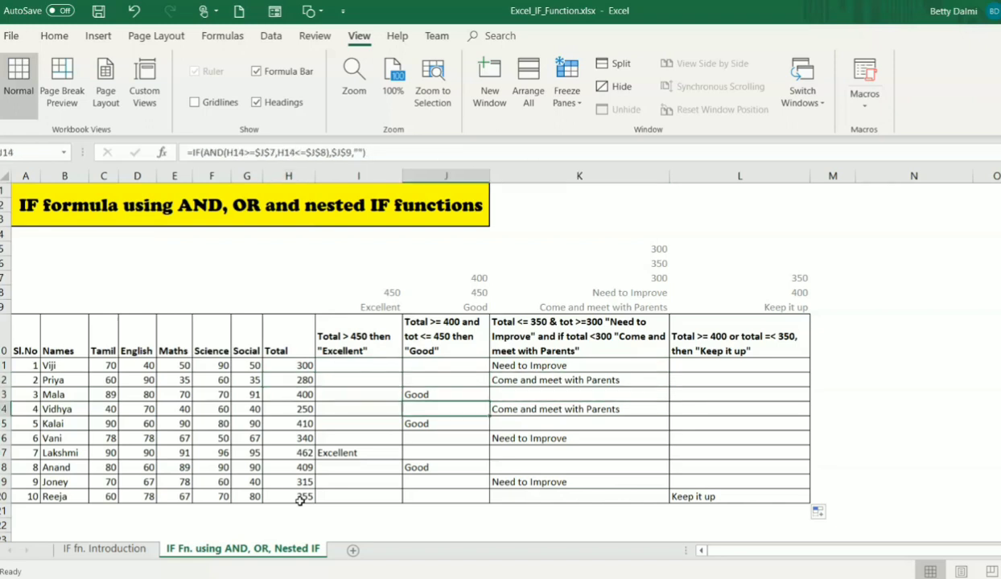
key("Up")
key("Up")
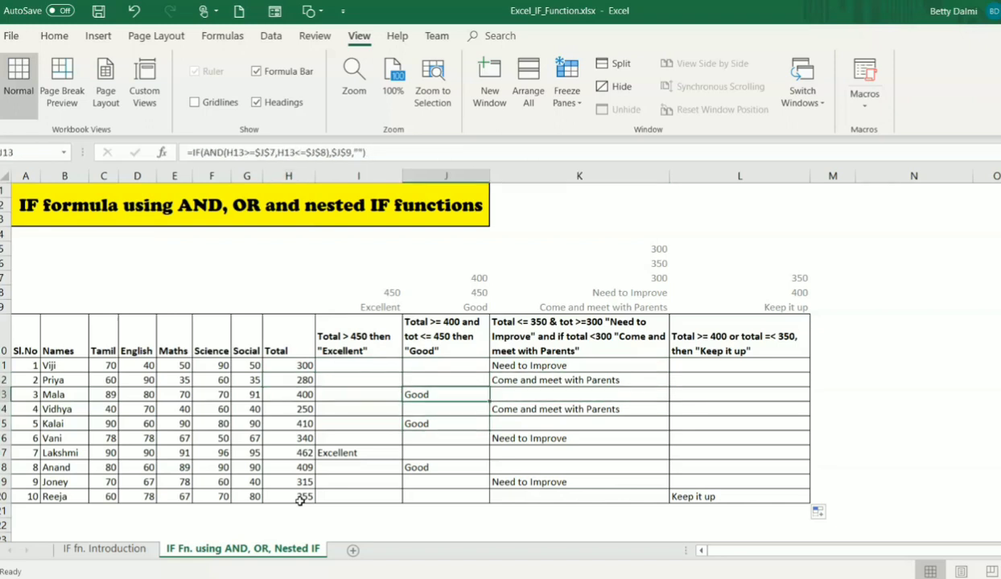
key("Down")
key("Left")
key("Left")
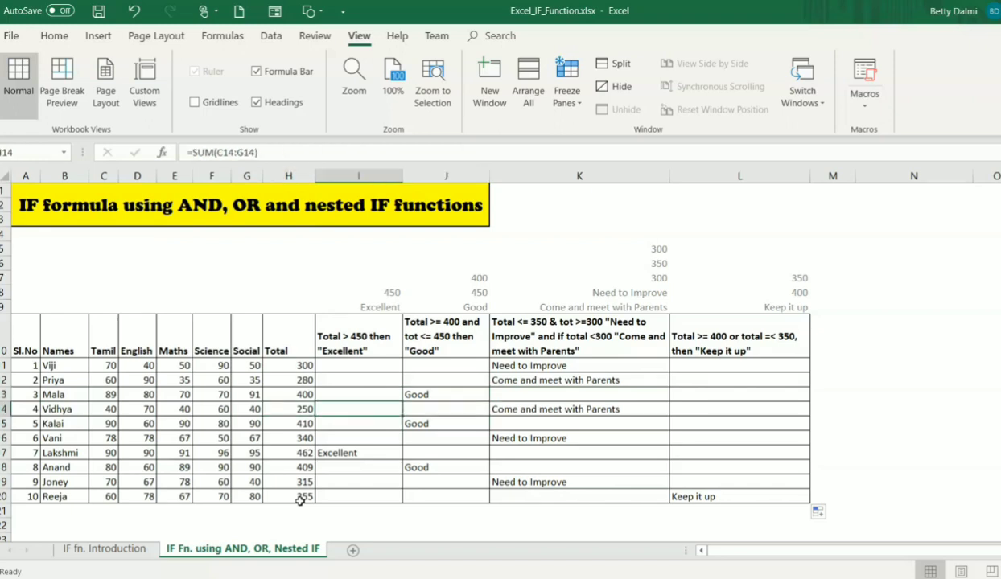
key("Right")
key("Right")
key("Right")
Step: Examine the grade results in columns I to K for rows 15 and 16
key("Down")
key("Left")
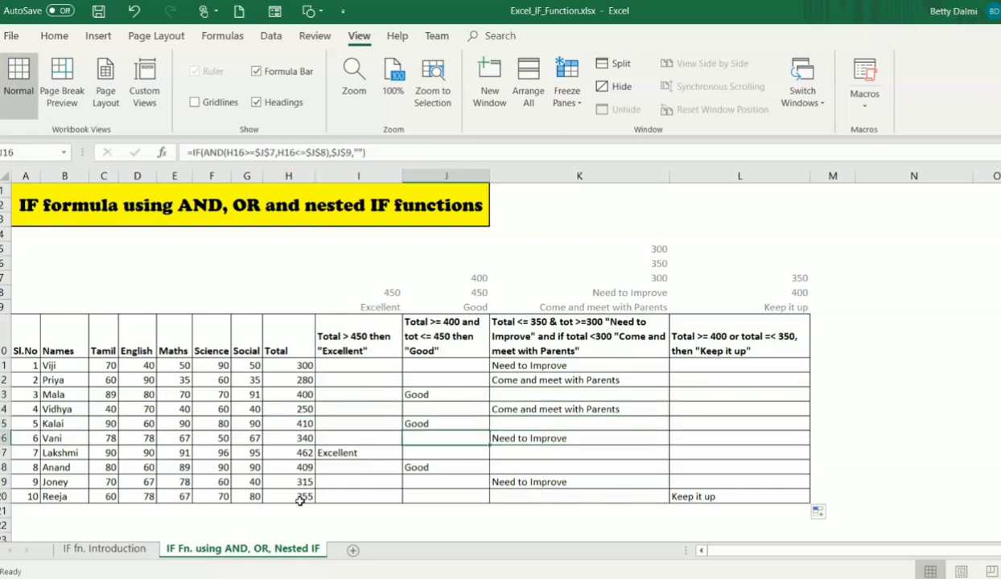
key("Left")
key("Left")
key("Down")
key("Right")
key("Right")
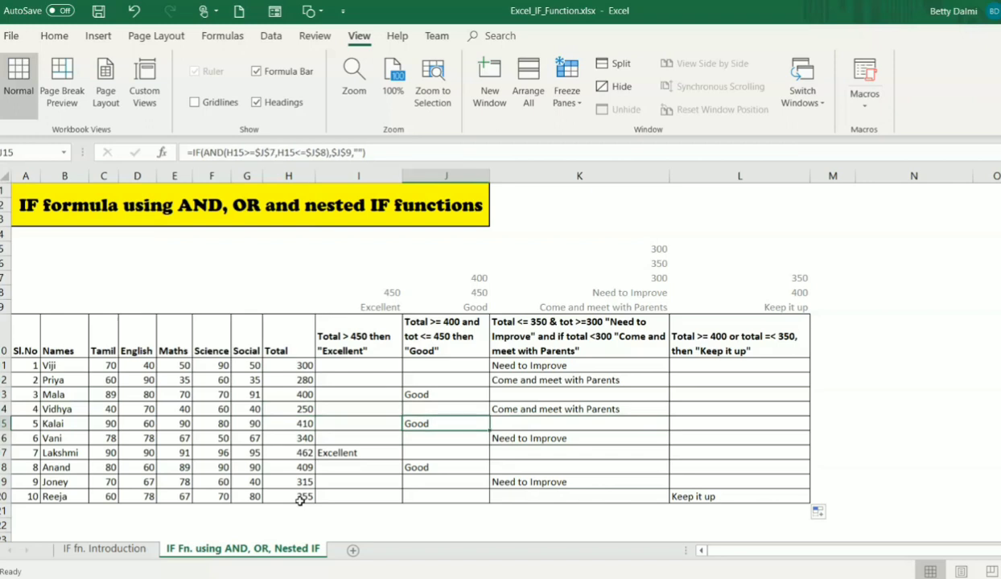
key("Left")
key("Right")
key("Right")
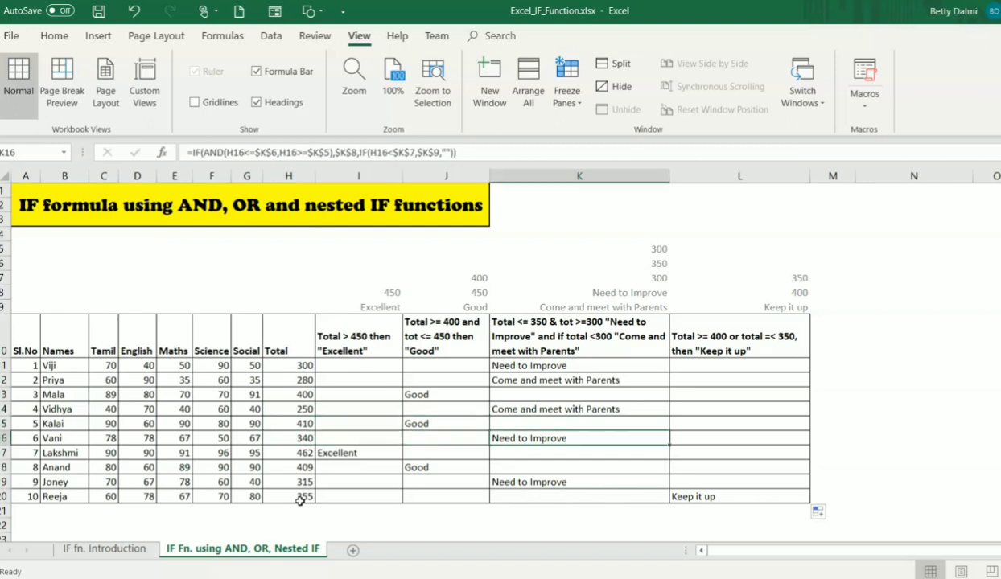
Step: Examine the grade results in columns I to K for rows 17 to 19
key("Down")
key("Left")
key("Left")
key("Down")
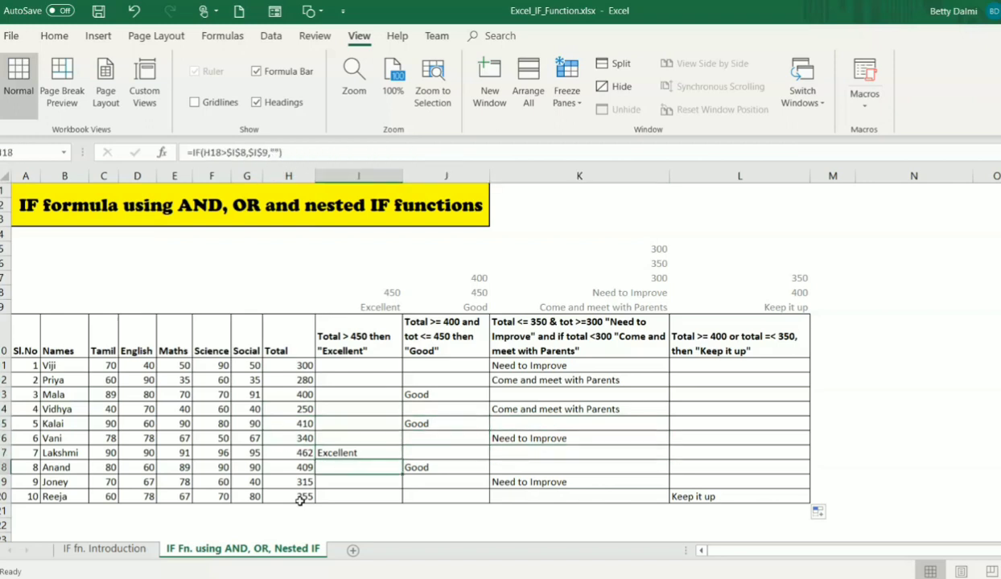
key("Right")
key("Left")
key("Down")
key("Right")
key("Right")
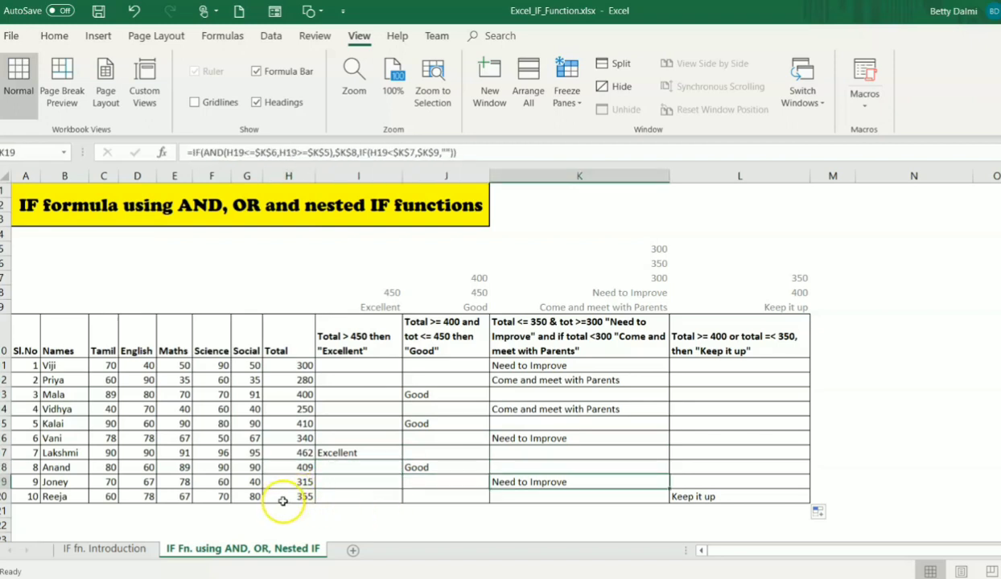
Step: Go through row 20 from its total to the OR-based grade formula in L20
left_click(283, 501)
key("Right")
key("Right")
key("Right")
key("Right")
key("Right")
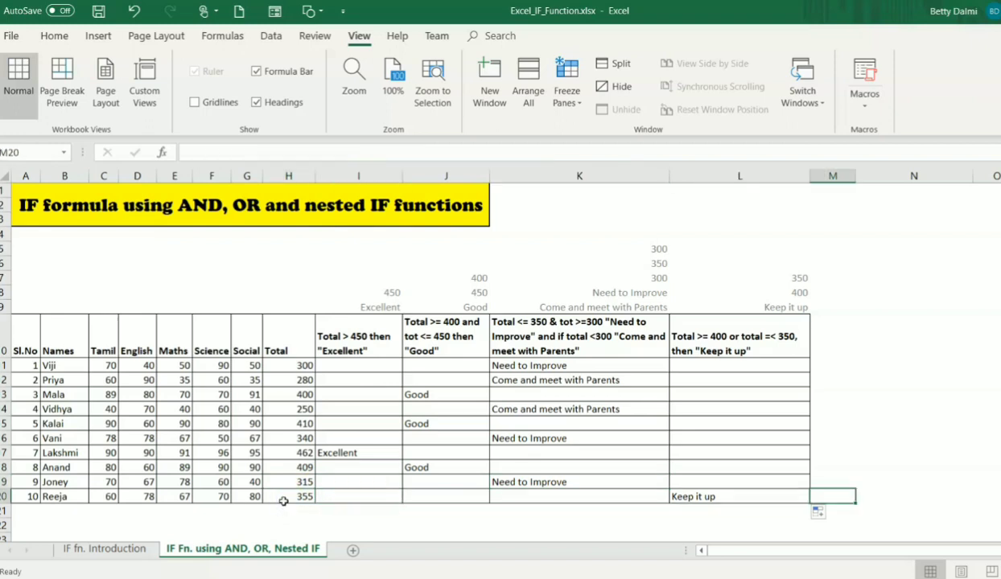
key("Left")
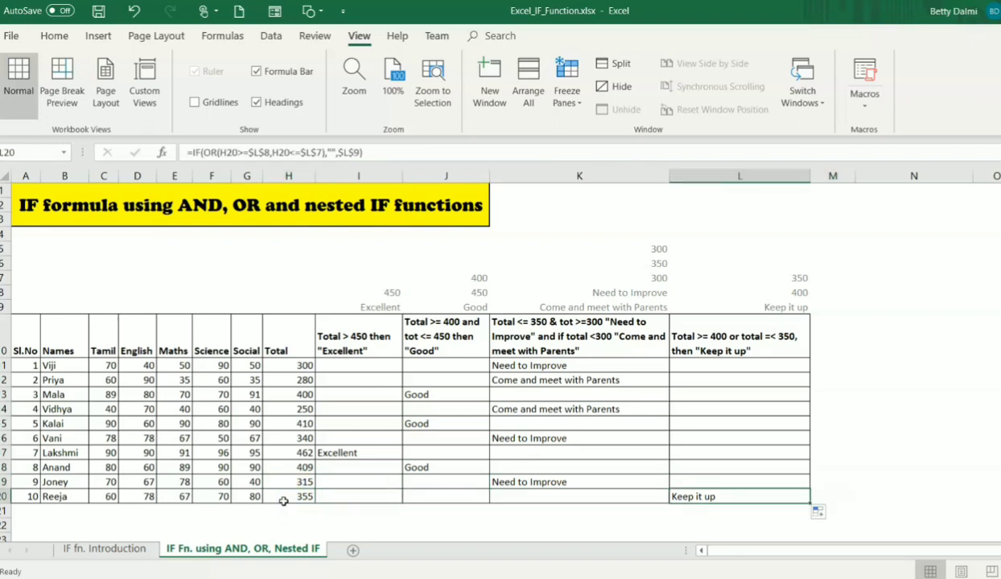